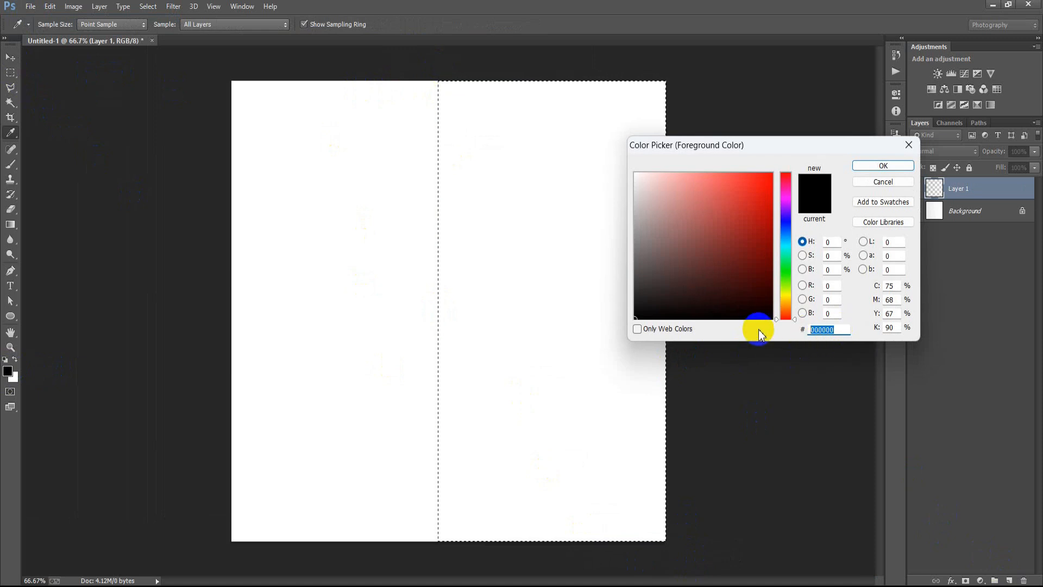
# Set the foreground colour to #7B442A, fill the selected half of the canvas with it and deselect.
pyautogui.write('7B44')
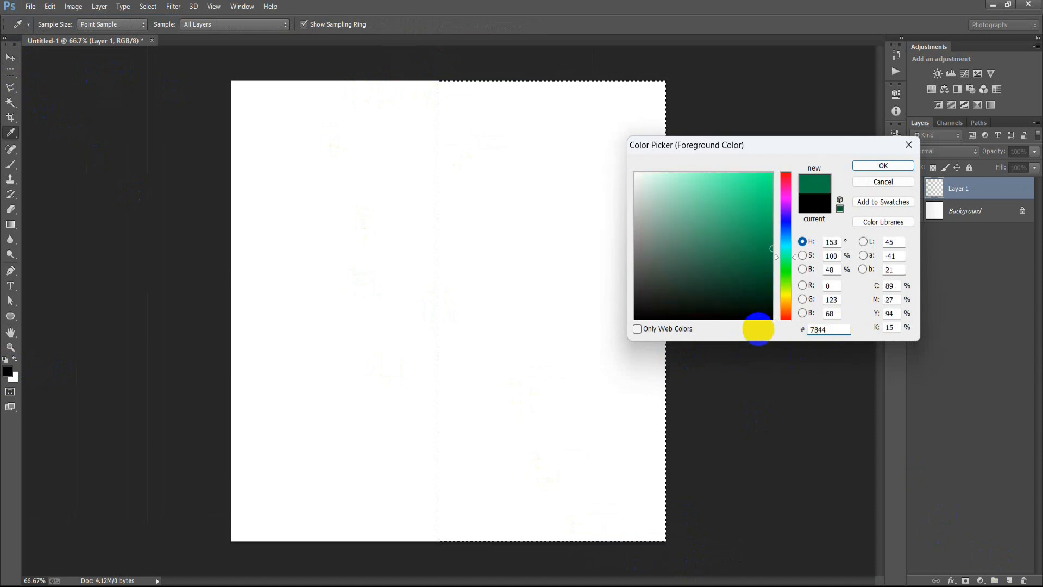
pyautogui.write('2A')
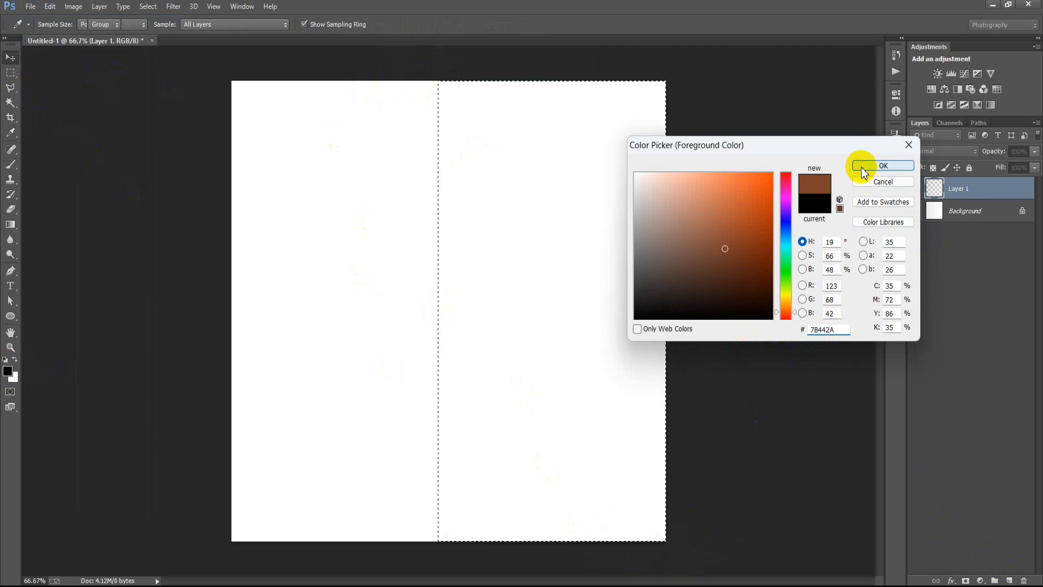
pyautogui.click(867, 166)
pyautogui.hotkey('alt', 'BackSpace')
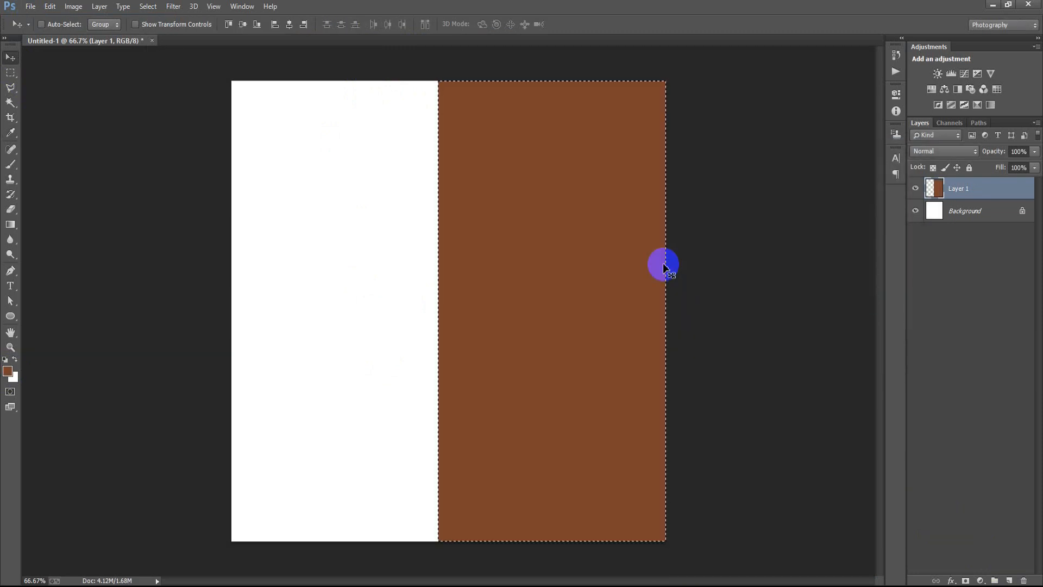
pyautogui.hotkey('ctrl', 'd')
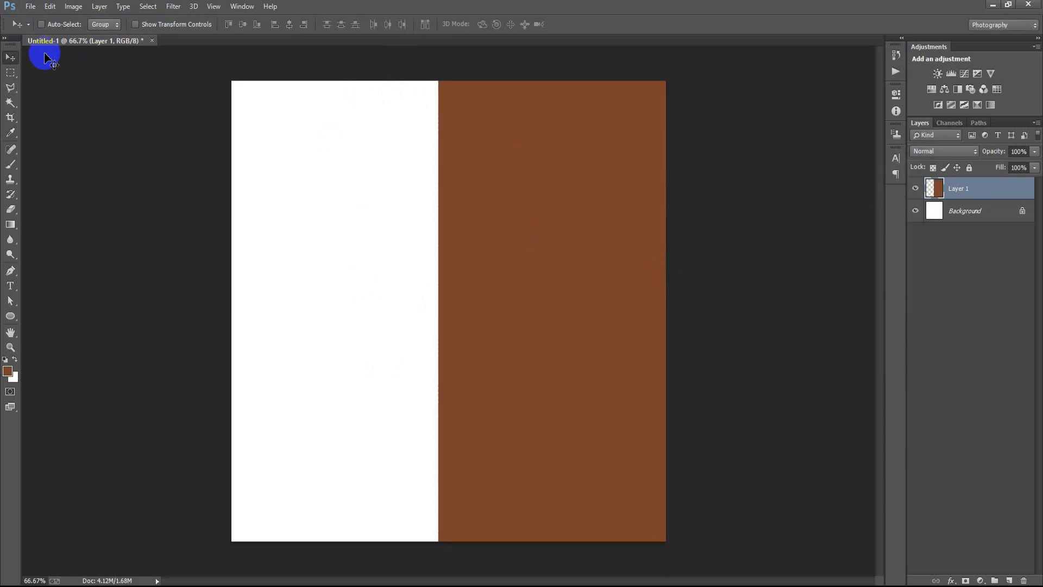
pyautogui.keyDown('shift'); pyautogui.click(995, 211); pyautogui.keyUp('shift')
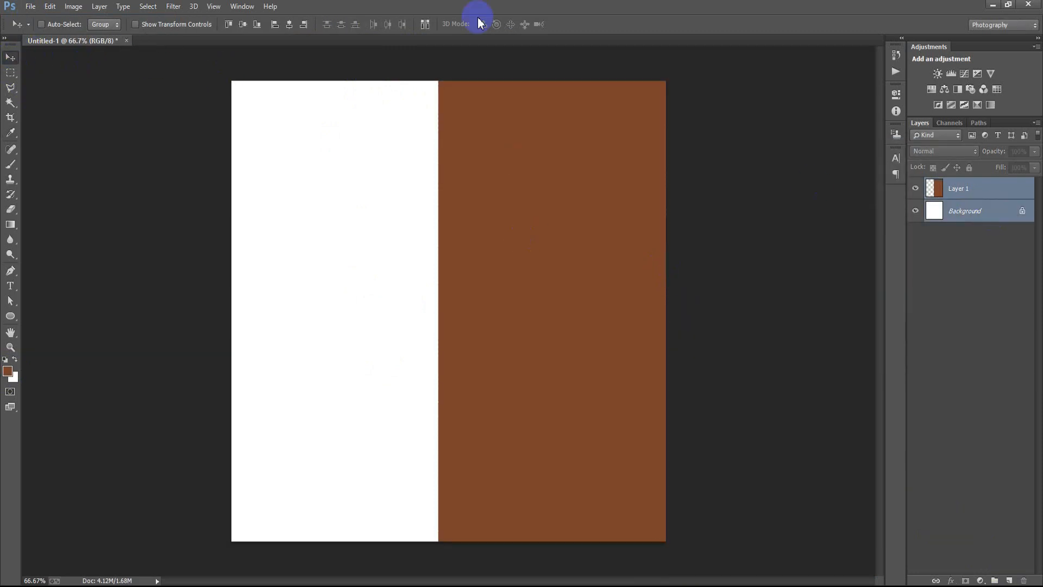
pyautogui.click(291, 25)
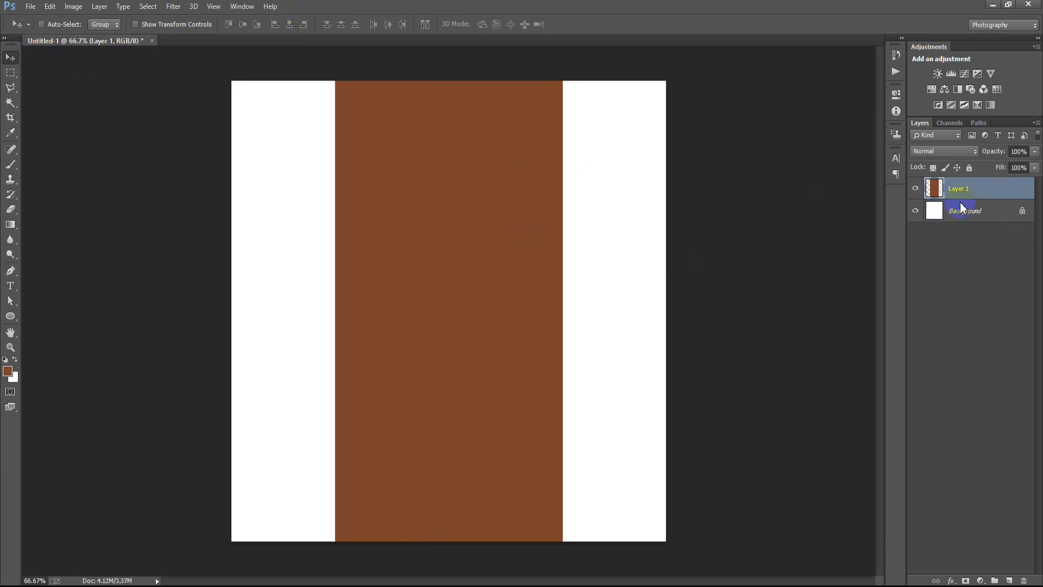
pyautogui.hotkey('ctrl', 'z')
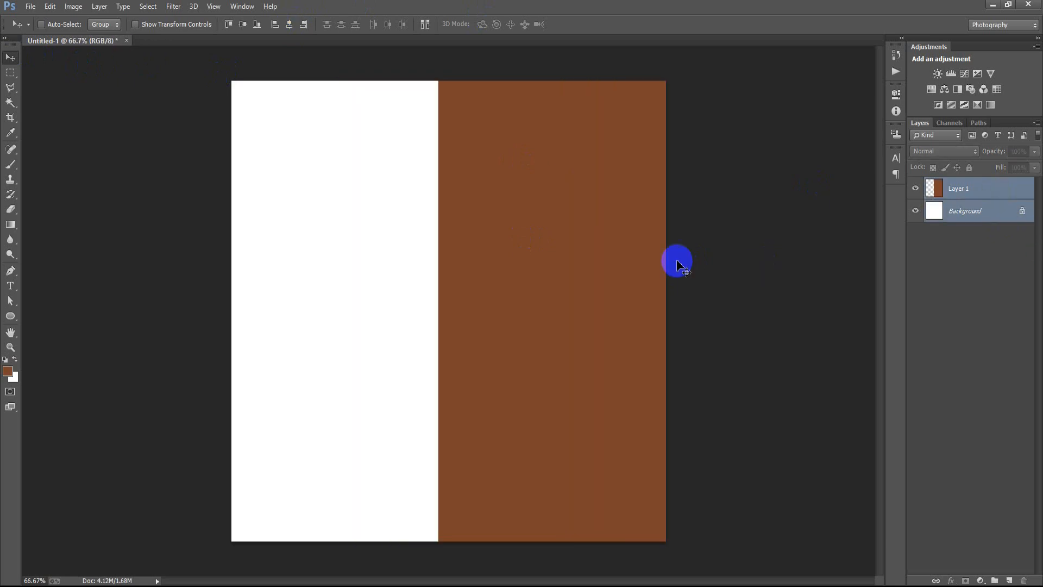
# Put the brown panel layer into its own group and collapse the group.
pyautogui.click(1004, 192)
pyautogui.hotkey('ctrl', 'g')
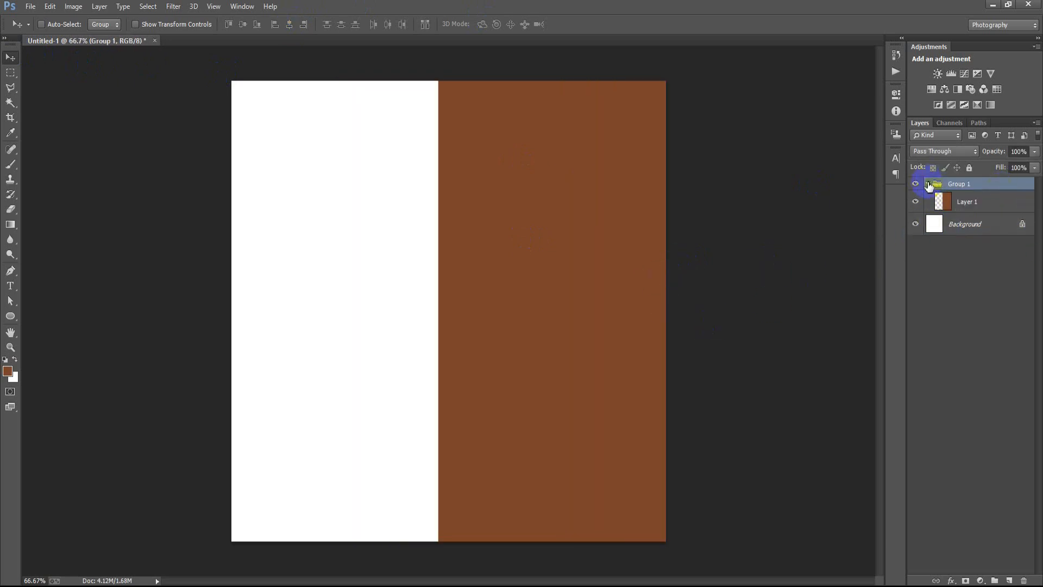
pyautogui.click(929, 184)
# Add the text "Coffee" on a new layer over the white half of the canvas.
pyautogui.click(1008, 580)
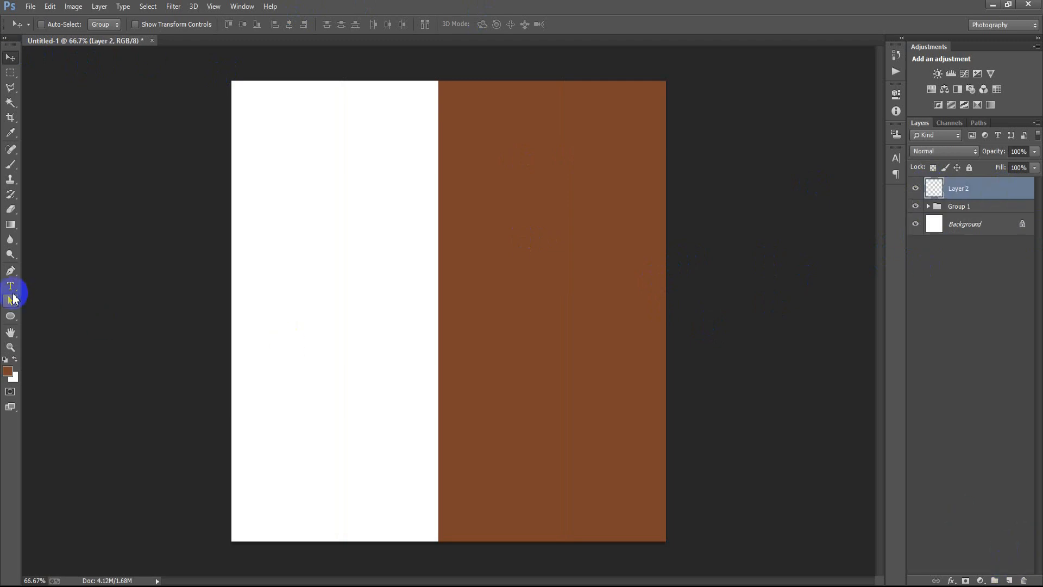
pyautogui.click(18, 290)
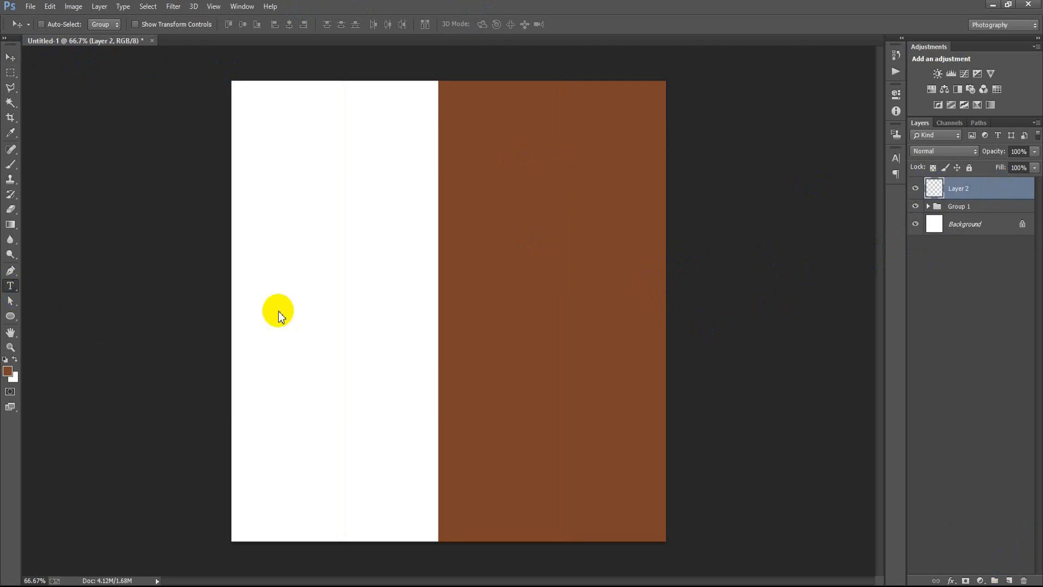
pyautogui.click(335, 315)
pyautogui.write('Coffee')
pyautogui.click(10, 60)
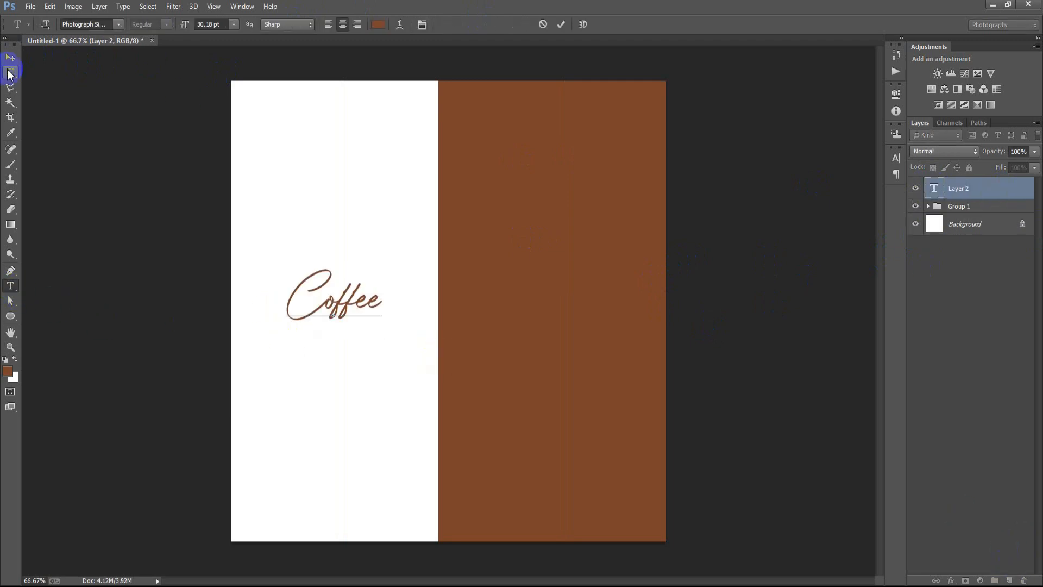
# Change the Coffee text's font to Bebas.
pyautogui.click(895, 158)
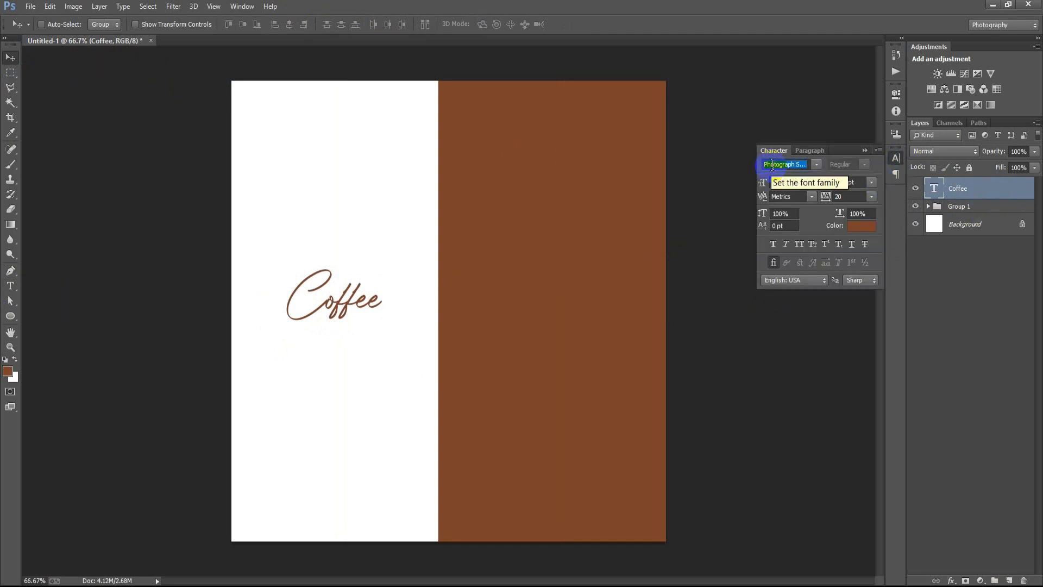
pyautogui.write('by Snowm')
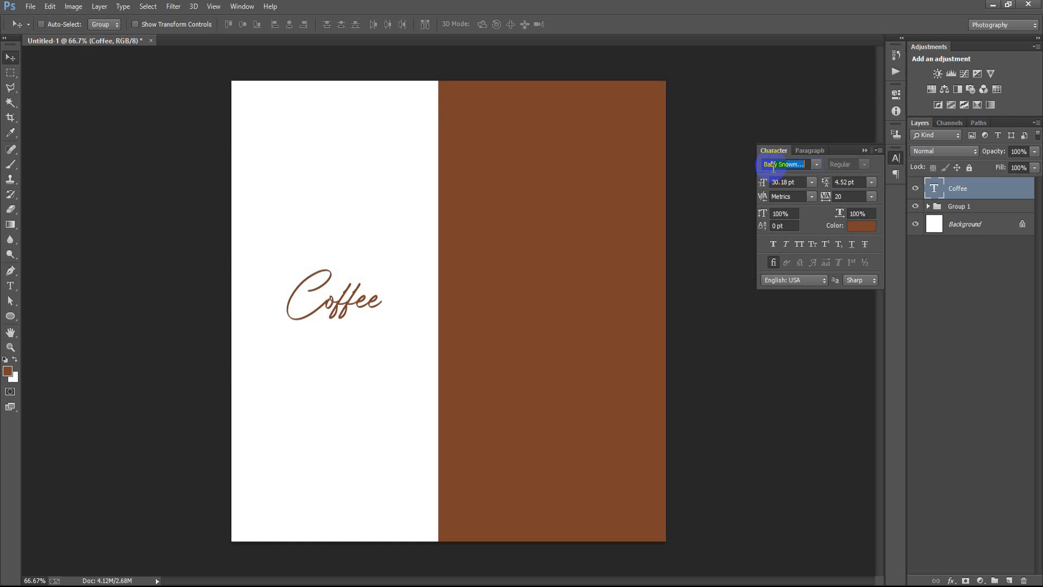
pyautogui.click(816, 165)
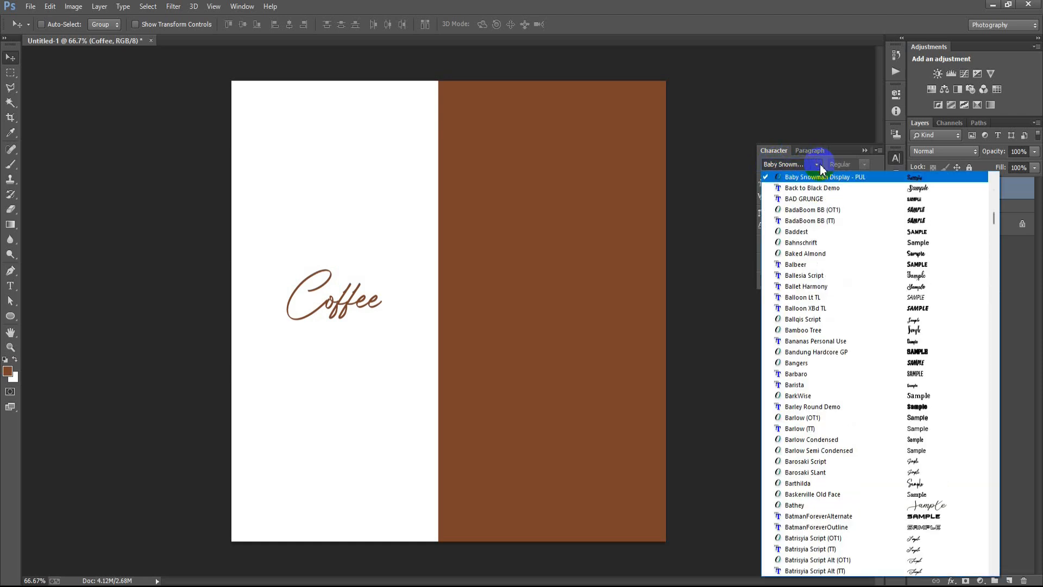
pyautogui.click(819, 264)
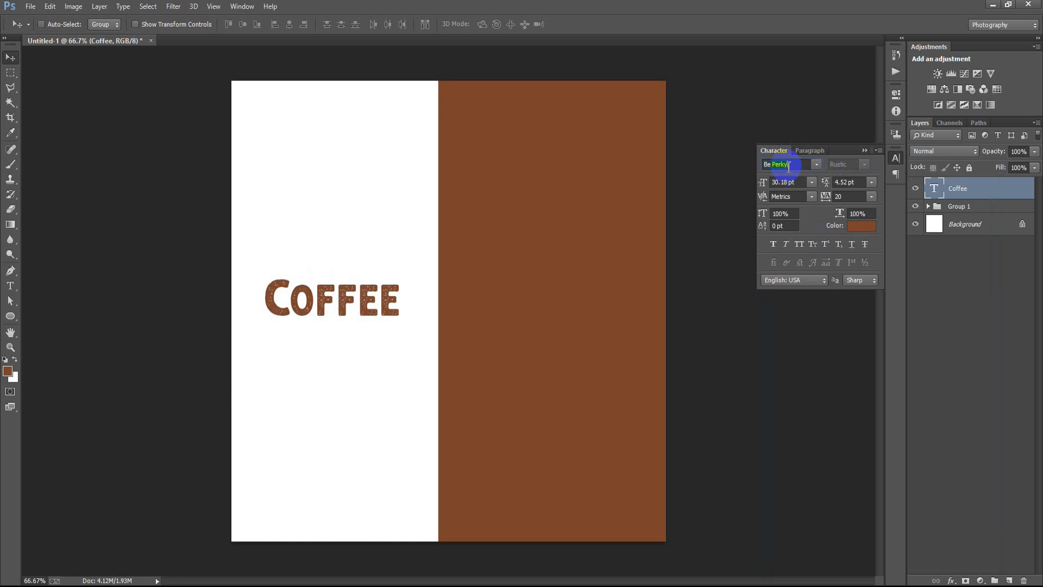
pyautogui.press('Return')
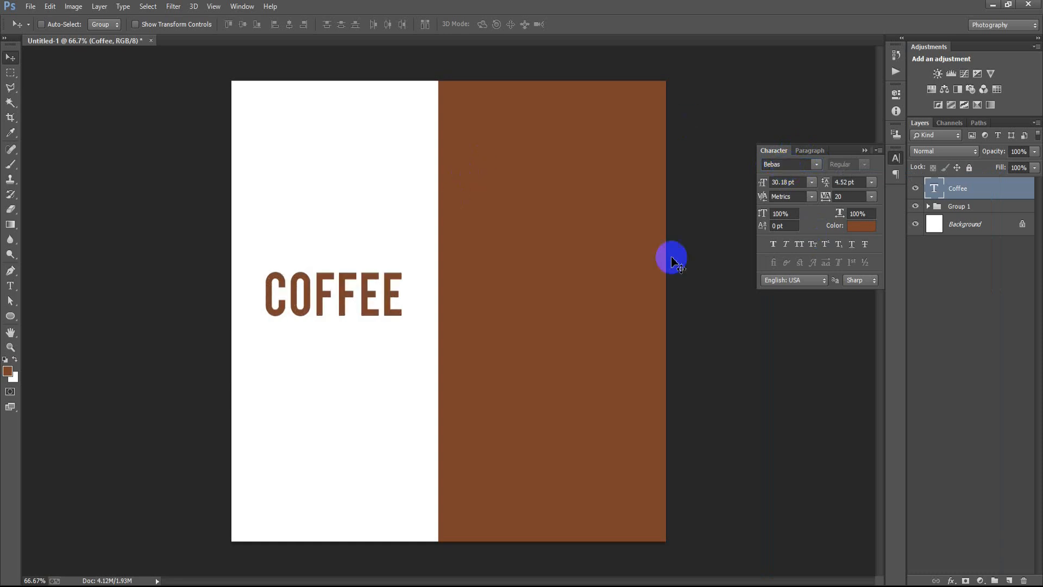
# Set the Coffee text's colour to #A05A26.
pyautogui.click(855, 226)
pyautogui.doubleClick(843, 330)
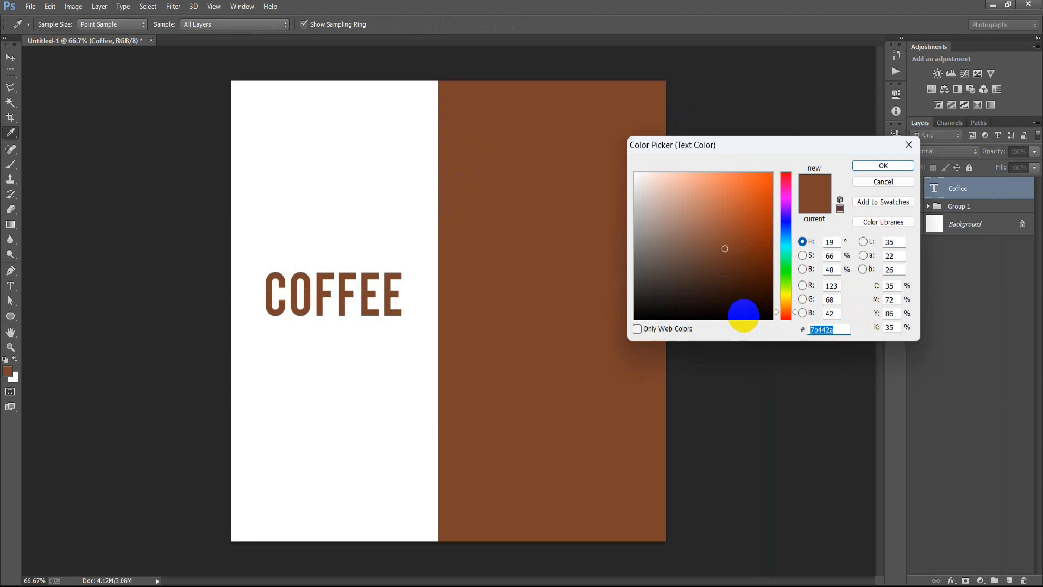
pyautogui.write('A05A')
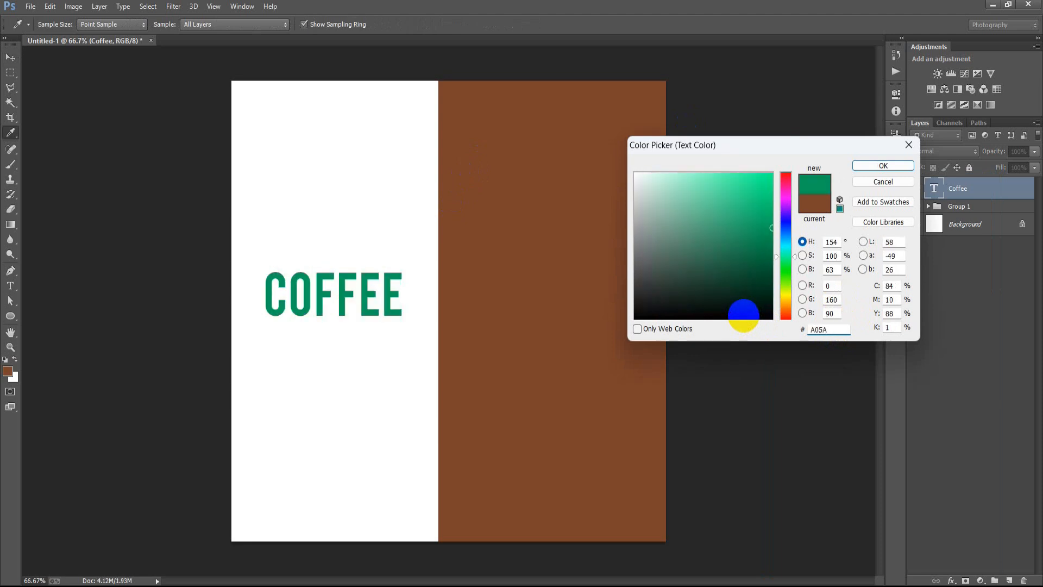
pyautogui.write('26')
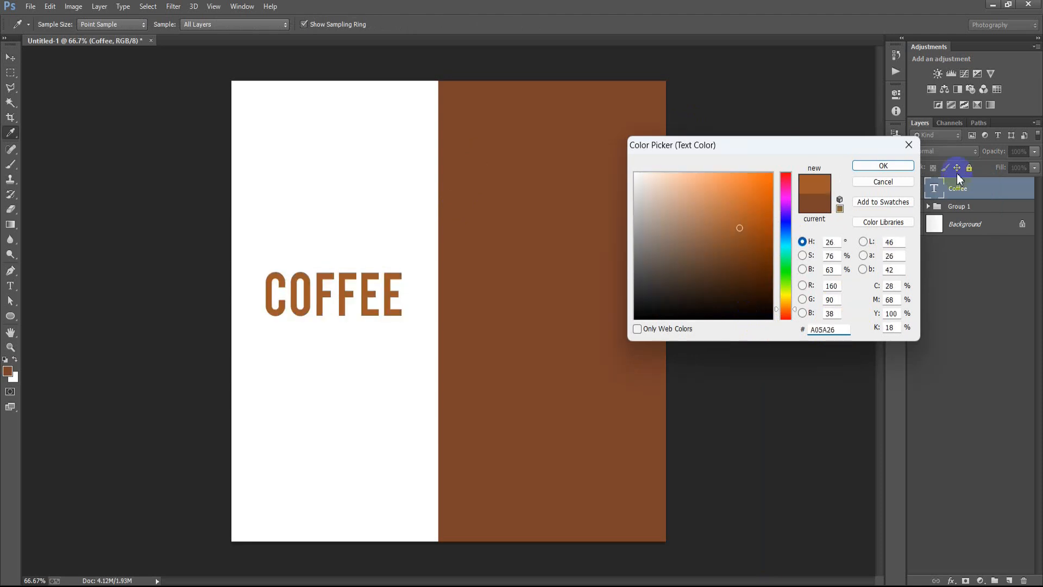
pyautogui.click(888, 171)
# Move the Coffee text to the upper part of the brown panel and scale it to about 160% to span the panel's width.
pyautogui.press('v')
pyautogui.moveTo(361, 295); pyautogui.dragTo(584, 175)
pyautogui.hotkey('ctrl', 't')
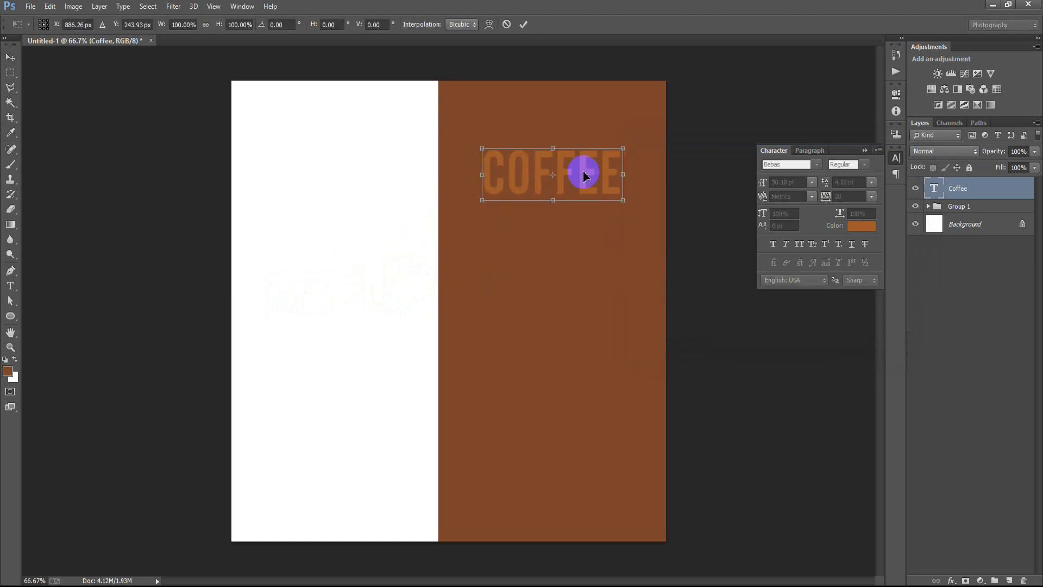
pyautogui.moveTo(623, 199); pyautogui.dragTo(666, 223)
pyautogui.moveTo(612, 180); pyautogui.dragTo(613, 148)
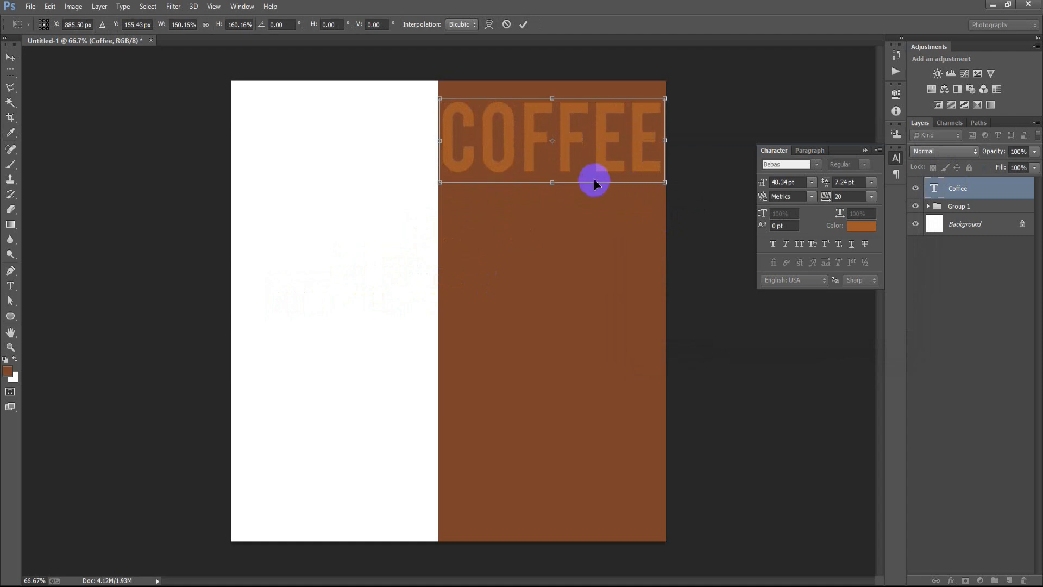
pyautogui.click(523, 24)
# Duplicate the Coffee text down the brown panel to form six evenly spaced rows, the last one cut off by the canvas edge.
pyautogui.moveTo(514, 154); pyautogui.dragTo(557, 382)
pyautogui.keyDown('shift'); pyautogui.click(957, 212); pyautogui.keyUp('shift')
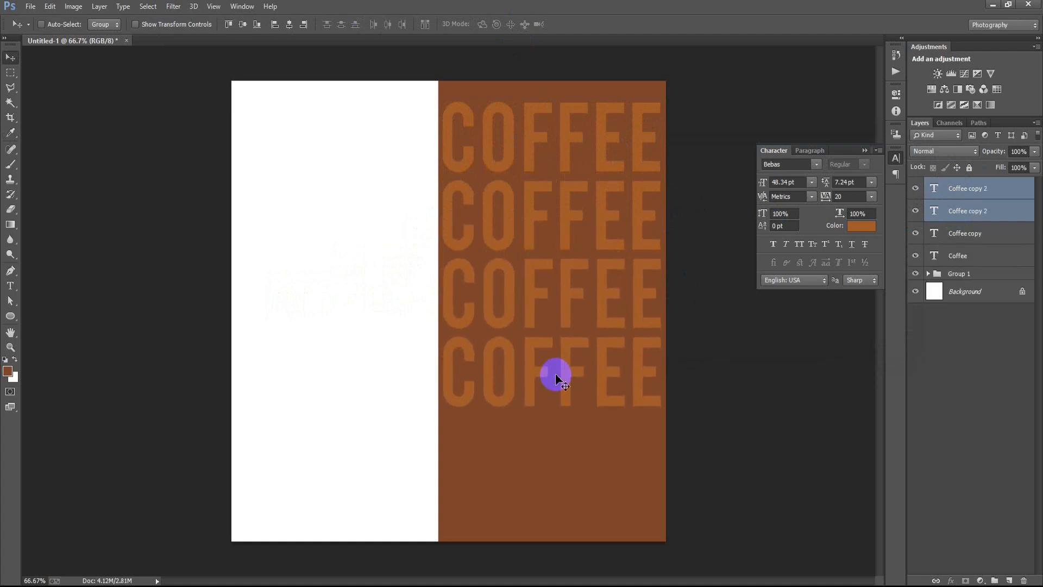
pyautogui.moveTo(544, 379); pyautogui.dragTo(542, 533)
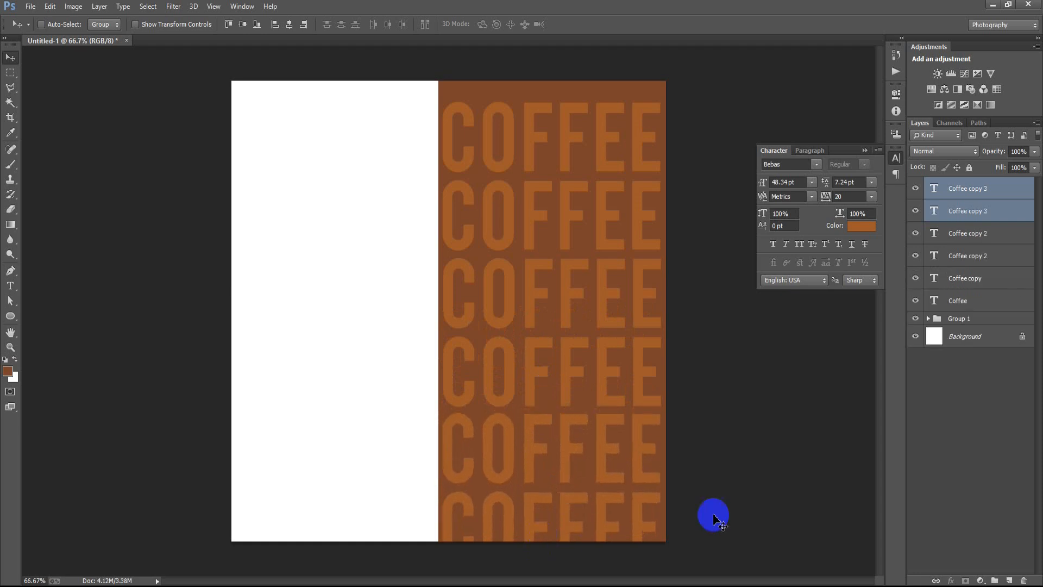
pyautogui.click(976, 189)
pyautogui.moveTo(551, 113); pyautogui.dragTo(551, 41)
pyautogui.hotkey('ctrl', 'z')
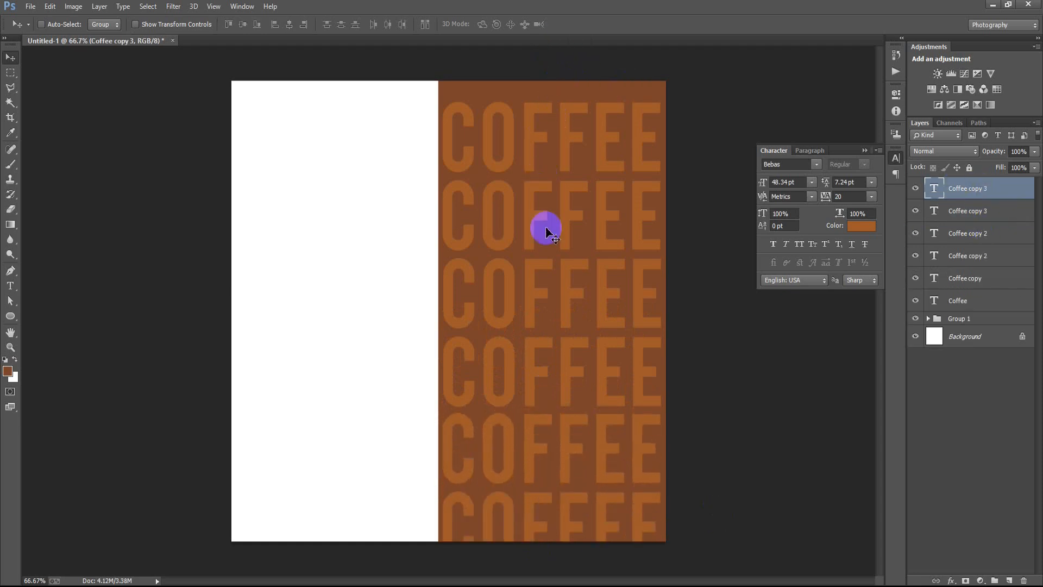
# Duplicate the original Coffee text upward as a row partly cut off by the canvas's upper edge.
pyautogui.click(965, 300)
pyautogui.click(917, 301)
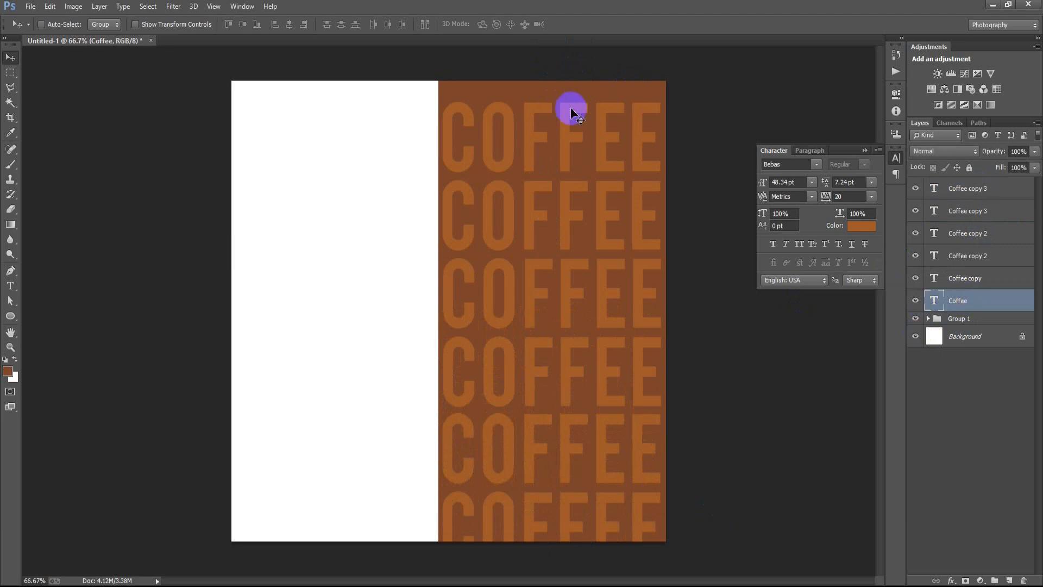
pyautogui.moveTo(566, 121); pyautogui.dragTo(569, 44)
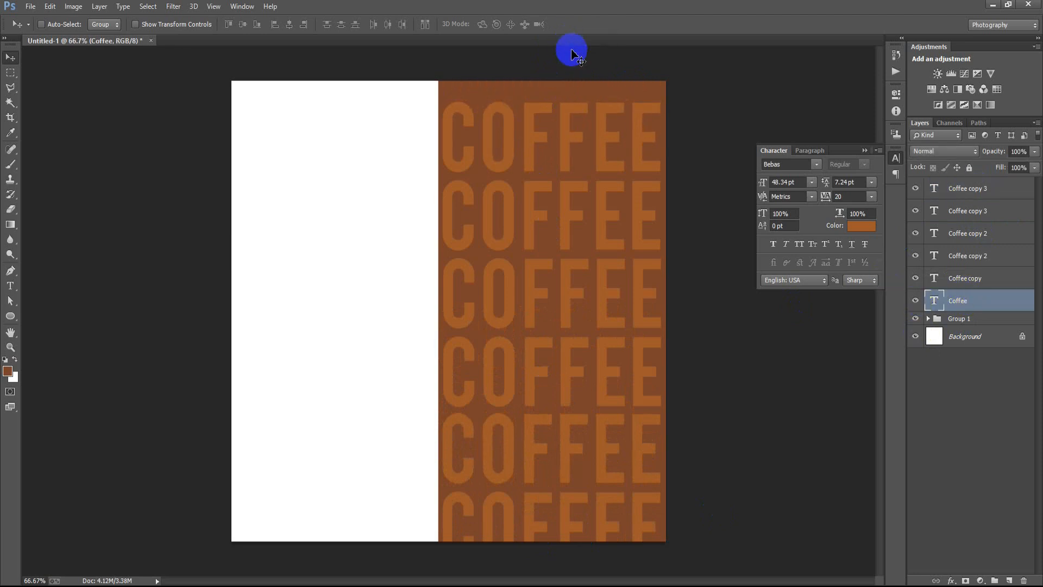
pyautogui.moveTo(585, 98); pyautogui.dragTo(563, 70)
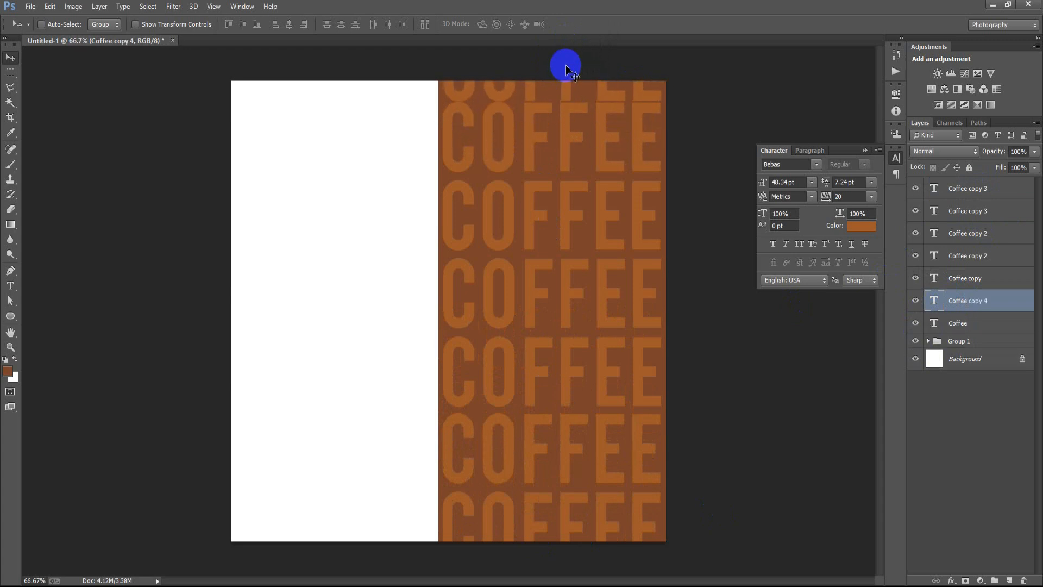
# Lower the opacity of all seven Coffee text layers to 37% and group them.
pyautogui.click(954, 188)
pyautogui.keyDown('shift'); pyautogui.click(966, 322); pyautogui.keyUp('shift')
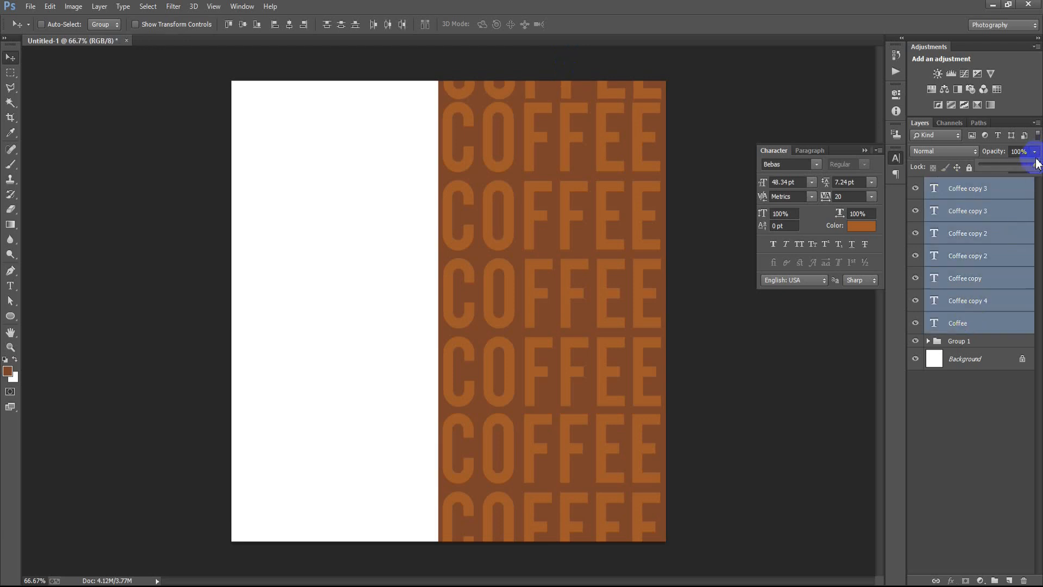
pyautogui.moveTo(1015, 164); pyautogui.dragTo(999, 165)
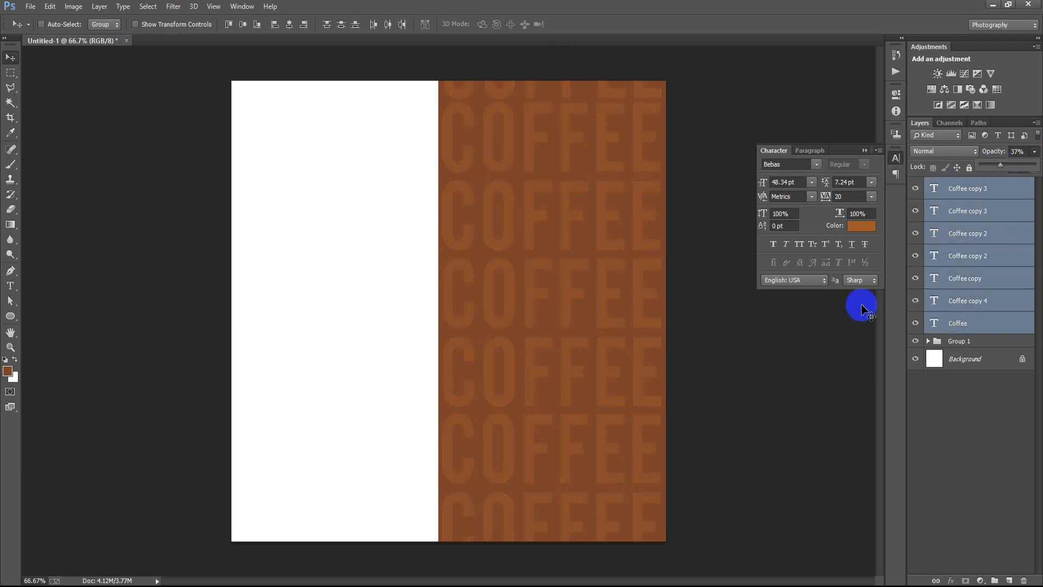
pyautogui.hotkey('ctrl', 'g')
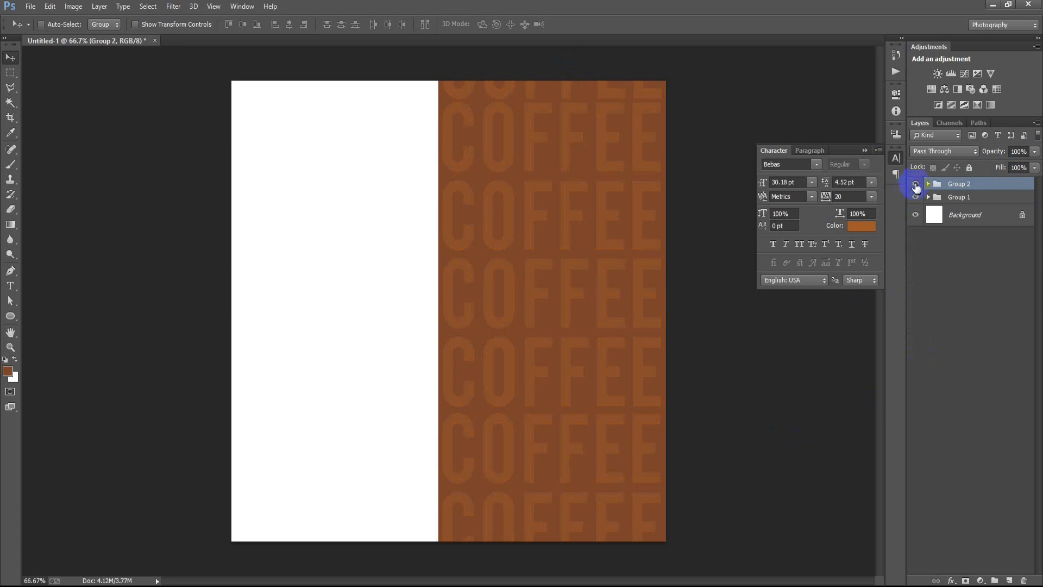
# Place the splashing coffee cup image as a linked file and flip it horizontally.
pyautogui.click(30, 6)
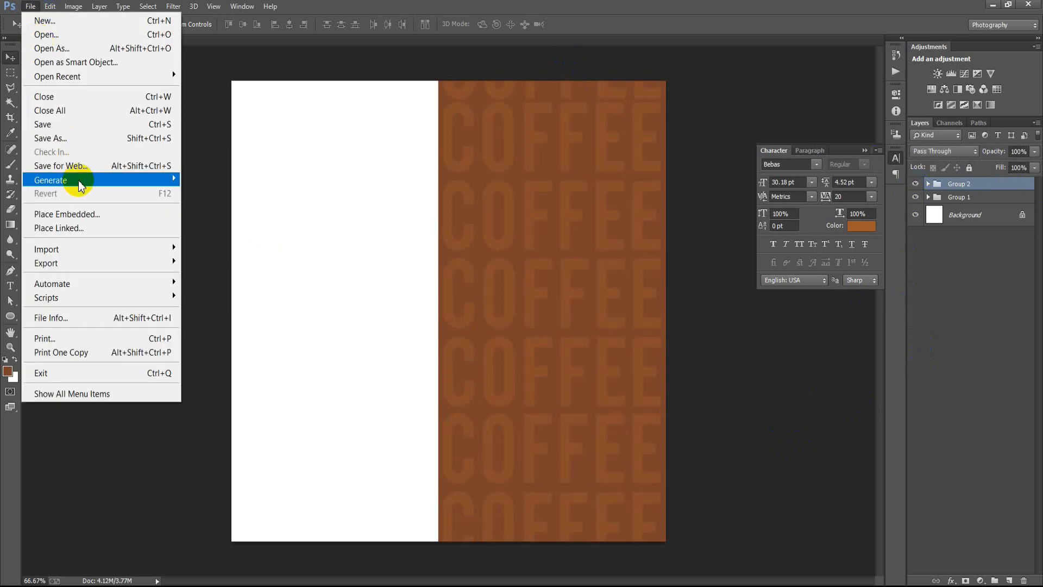
pyautogui.click(93, 228)
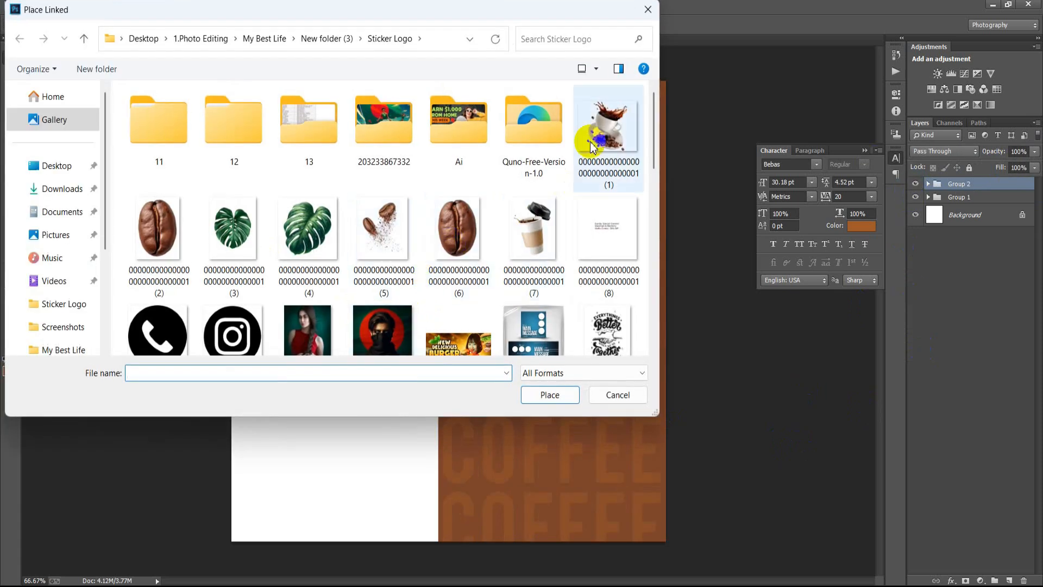
pyautogui.doubleClick(586, 165)
pyautogui.rightClick(579, 380)
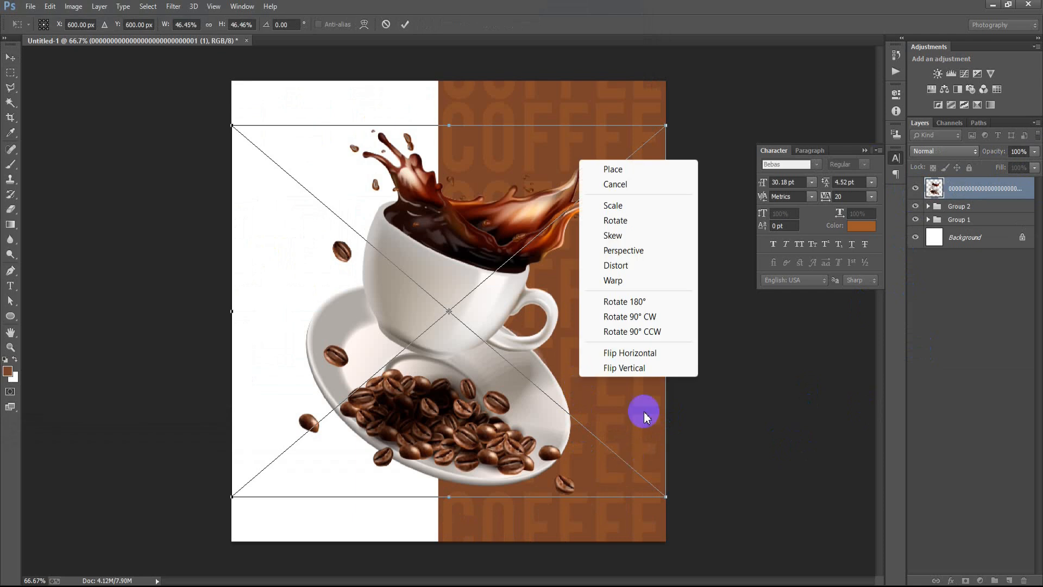
pyautogui.click(649, 354)
pyautogui.click(864, 150)
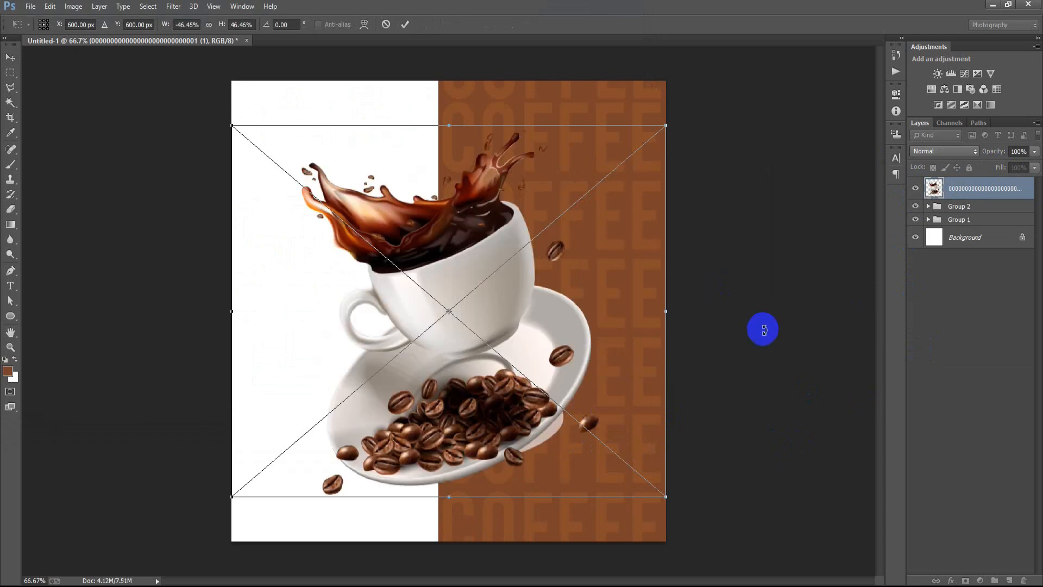
# Scale the coffee cup image to about 42%, position it across the brown panel's inner edge, and rasterize its layer.
pyautogui.moveTo(665, 498); pyautogui.dragTo(625, 462)
pyautogui.moveTo(598, 412); pyautogui.dragTo(660, 468)
pyautogui.moveTo(687, 522); pyautogui.dragTo(721, 550)
pyautogui.moveTo(691, 494); pyautogui.dragTo(685, 463)
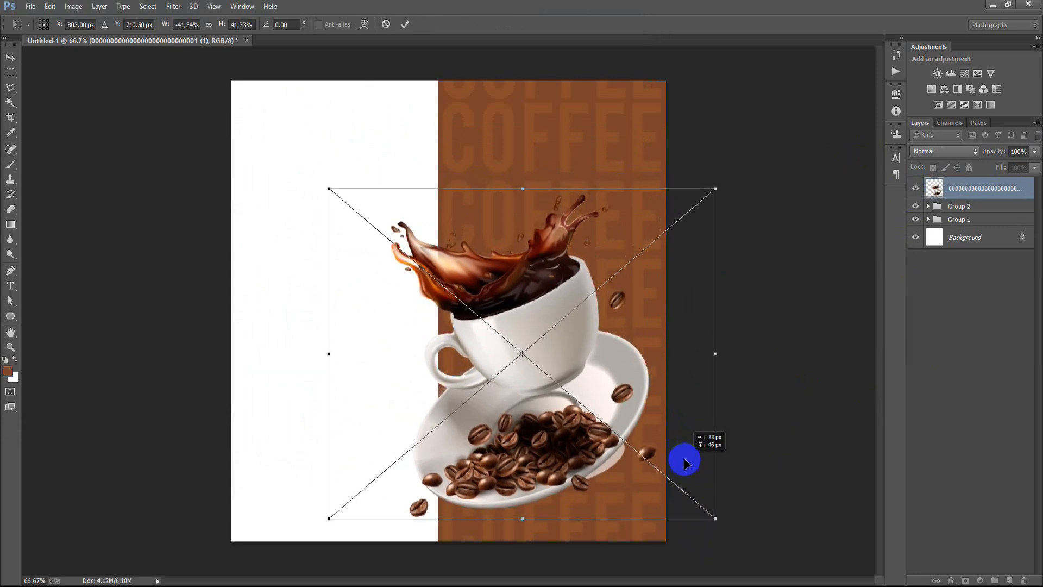
pyautogui.moveTo(715, 516); pyautogui.dragTo(719, 520)
pyautogui.moveTo(660, 448); pyautogui.dragTo(651, 436)
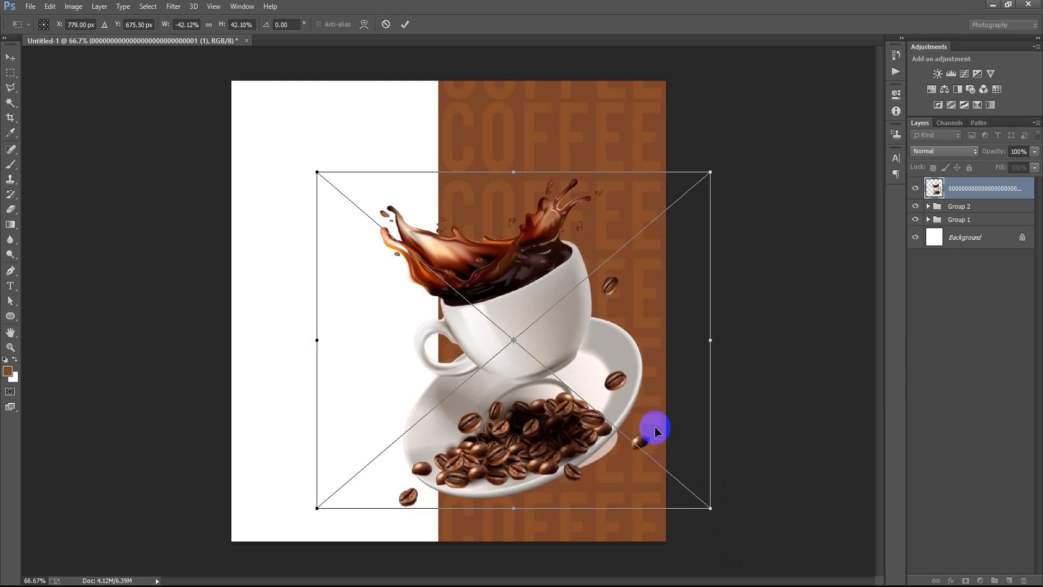
pyautogui.doubleClick(670, 314)
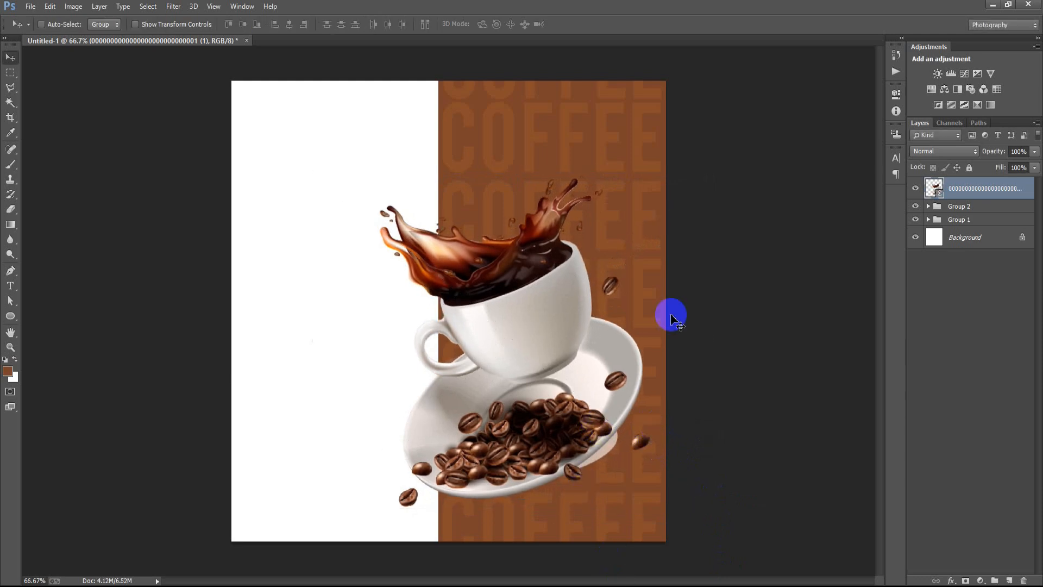
pyautogui.rightClick(967, 189)
pyautogui.click(768, 258)
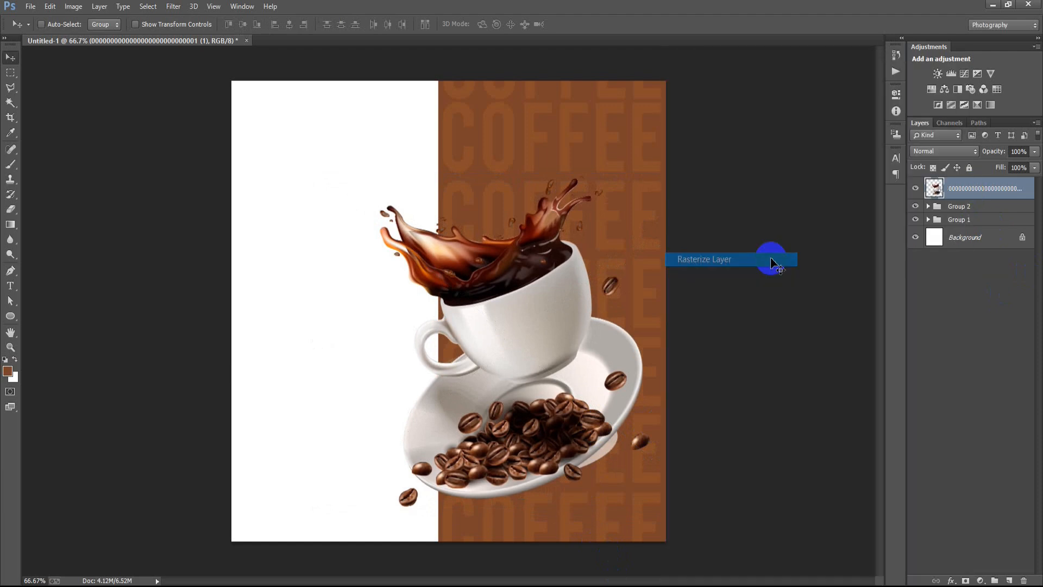
# Create a new layer beneath the cup and paint one soft black 300 px brush dab on the white area.
pyautogui.click(987, 207)
pyautogui.click(1008, 580)
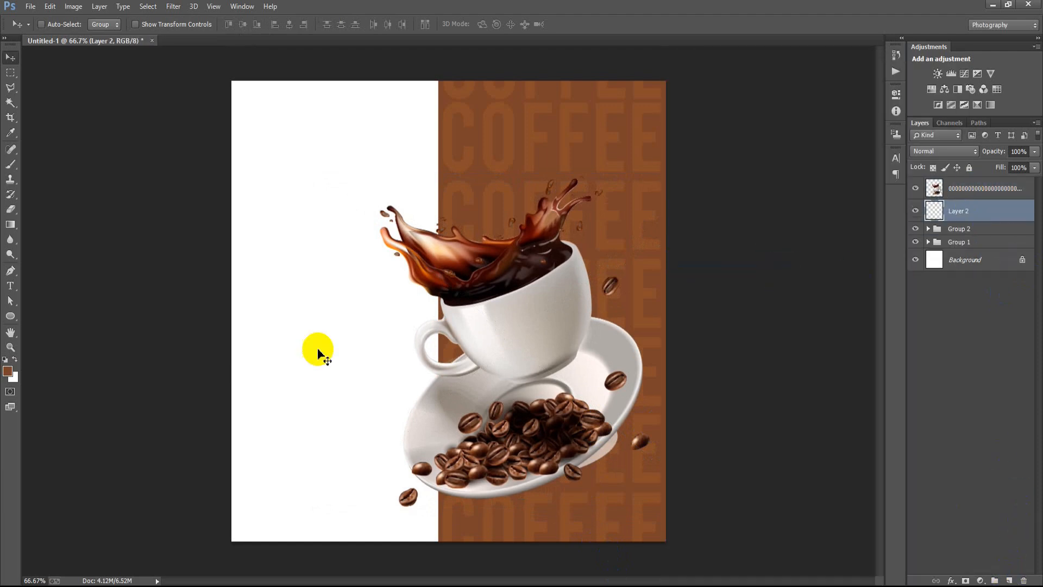
pyautogui.click(13, 166)
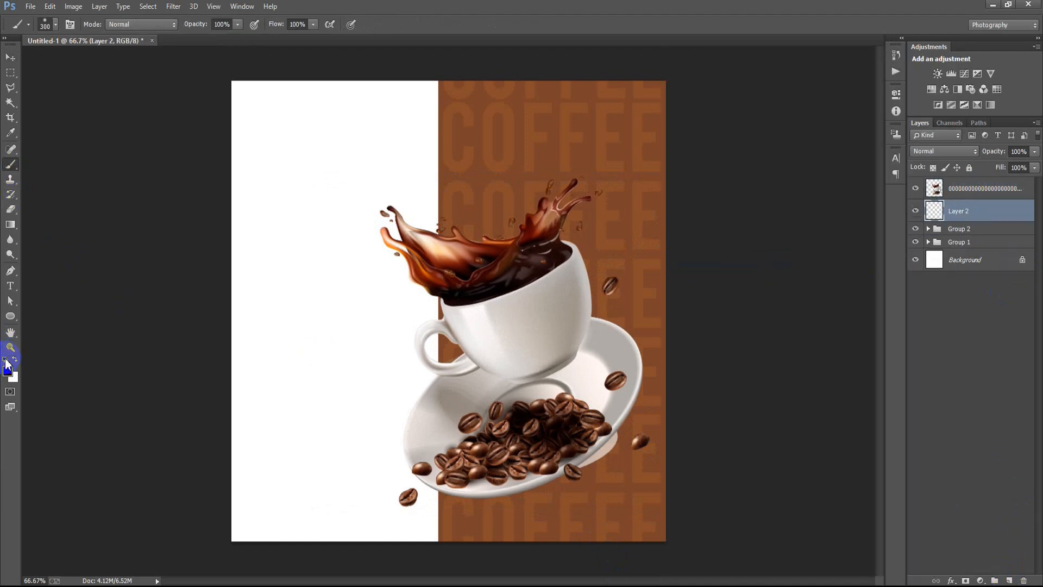
pyautogui.click(349, 331)
pyautogui.click(10, 57)
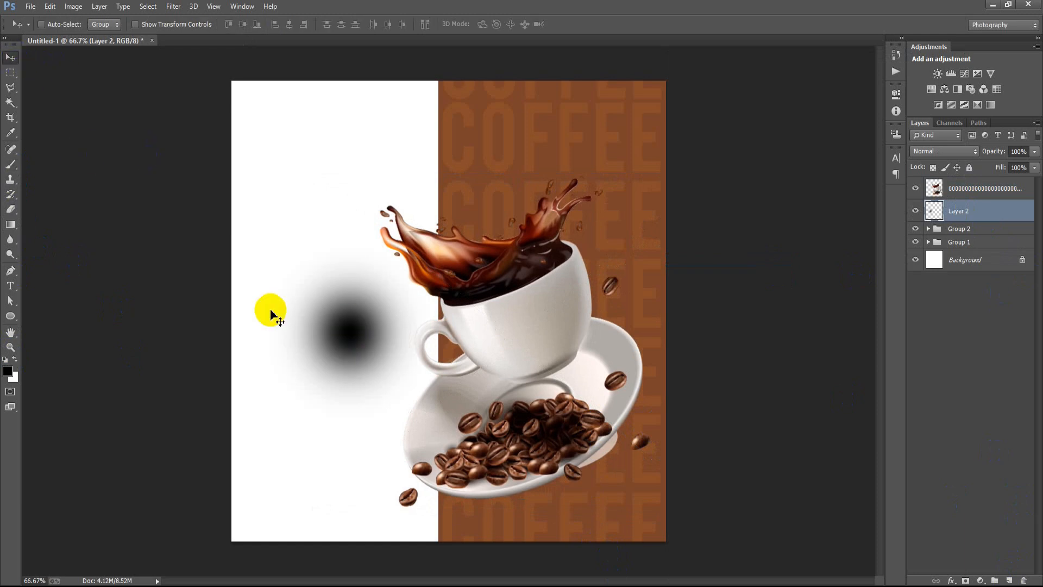
# Transform the black dab into a flat shadow under the saucer, about 216% wide, 24% high and rotated -3.6°.
pyautogui.hotkey('ctrl', 't')
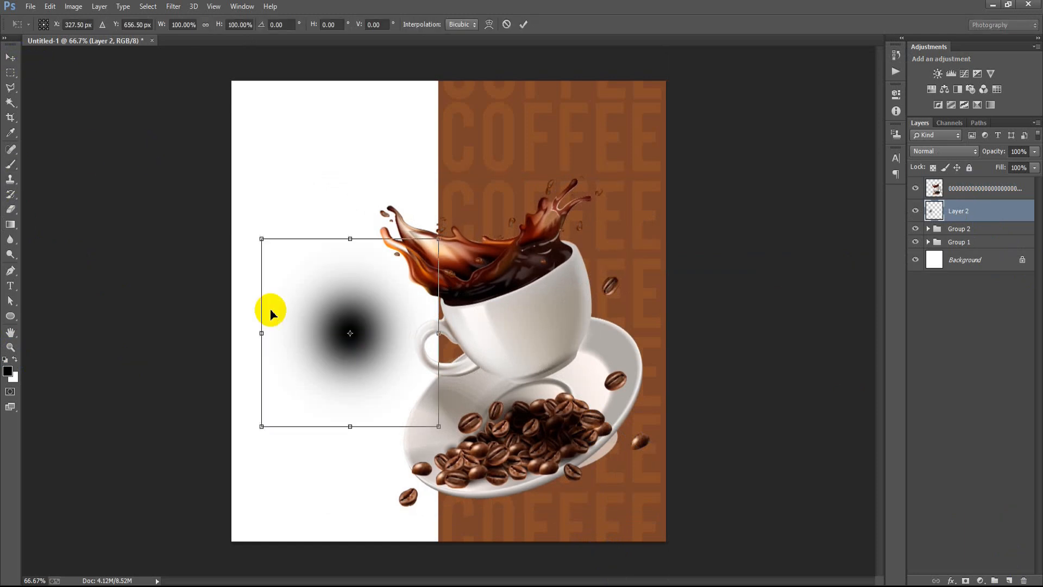
pyautogui.moveTo(349, 430)
pyautogui.mouseDown()
pyautogui.moveTo(354, 354)
pyautogui.moveTo(594, 507)
pyautogui.moveTo(551, 505)
pyautogui.mouseUp()
pyautogui.moveTo(621, 506)
pyautogui.mouseDown()
pyautogui.moveTo(686, 512)
pyautogui.moveTo(737, 534)
pyautogui.mouseUp()
pyautogui.moveTo(617, 496); pyautogui.dragTo(619, 501)
pyautogui.moveTo(699, 485); pyautogui.dragTo(725, 484)
pyautogui.moveTo(537, 526); pyautogui.dragTo(541, 518)
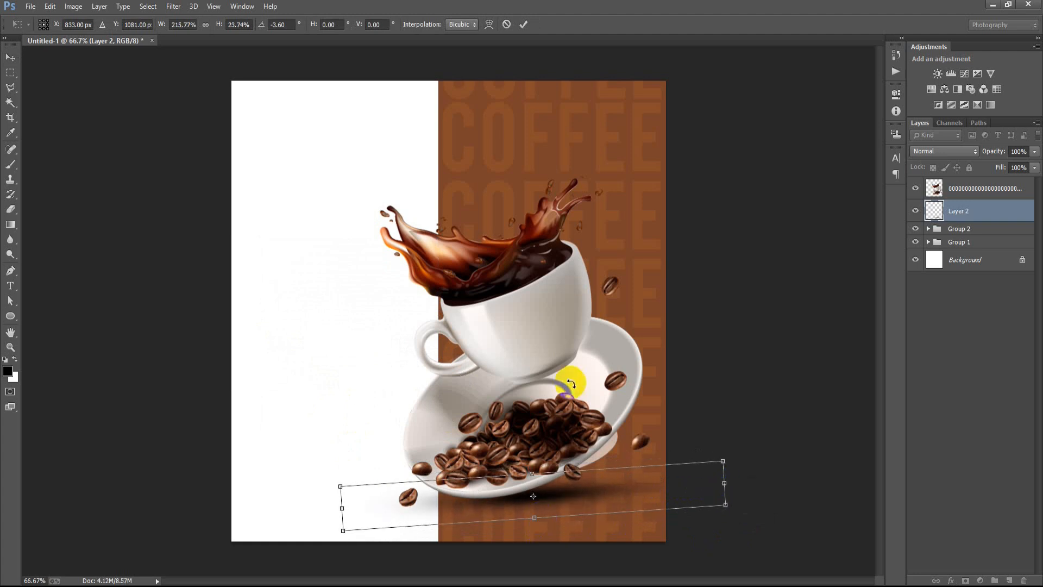
pyautogui.click(523, 24)
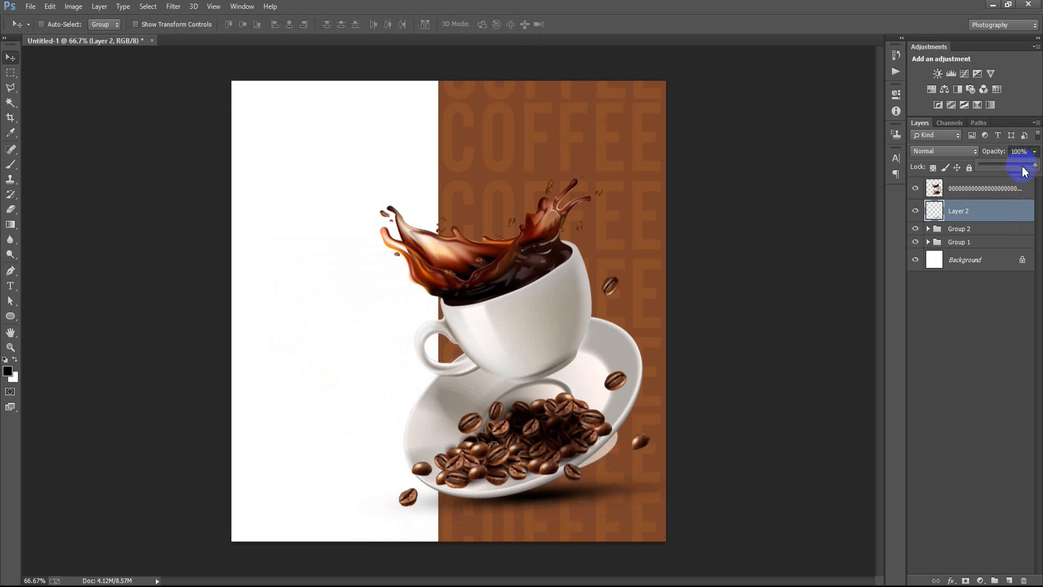
# Lower the shadow layer's opacity to about 71% and group it with the cup layer.
pyautogui.moveTo(1036, 168); pyautogui.dragTo(1024, 169)
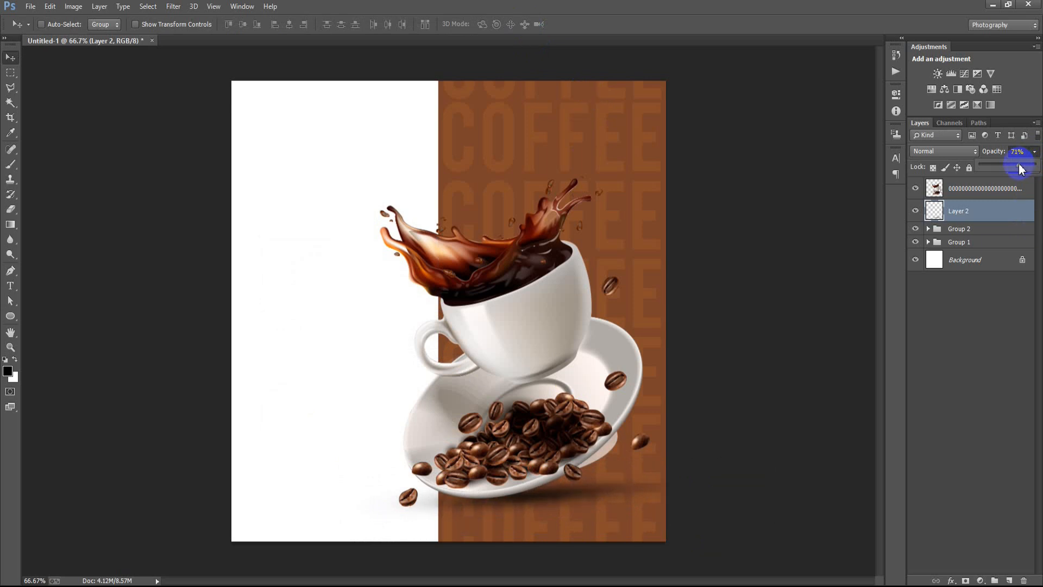
pyautogui.keyDown('shift'); pyautogui.click(981, 188); pyautogui.keyUp('shift')
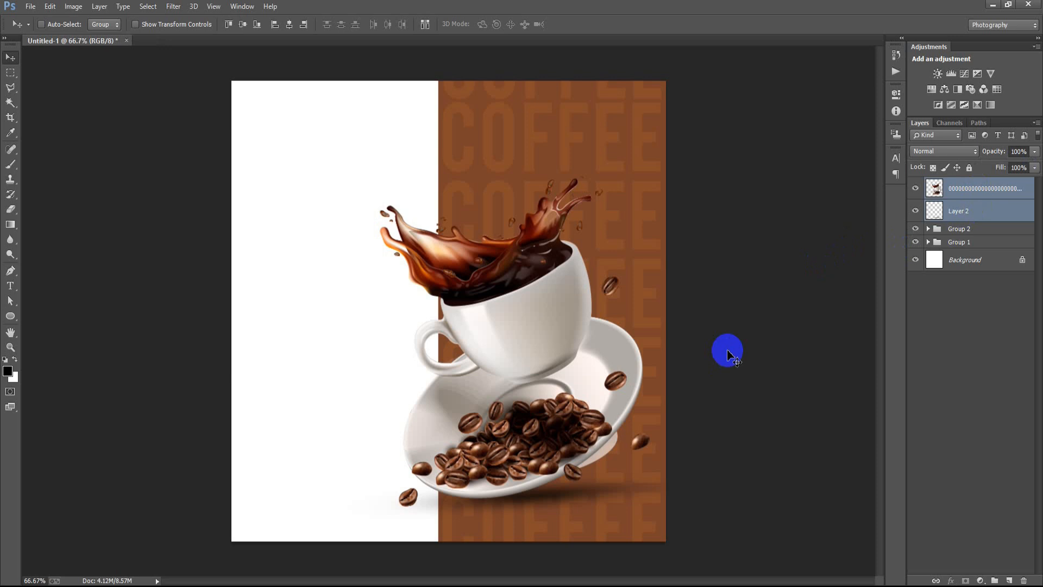
pyautogui.hotkey('ctrl', 'g')
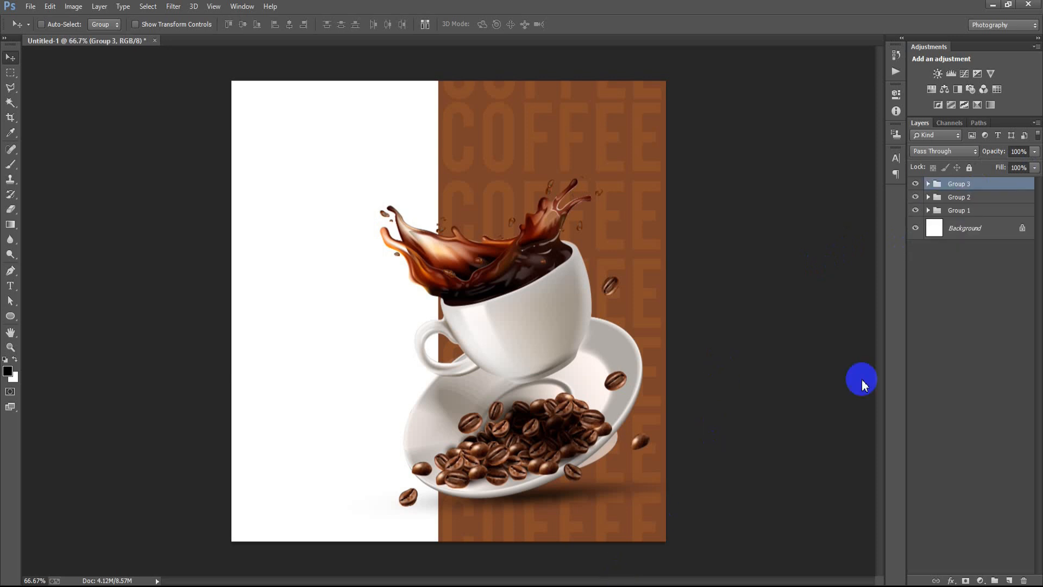
# Add the text JAKE in black Bebas at 30.18 pt on the white area beside the coffee splash.
pyautogui.click(1008, 580)
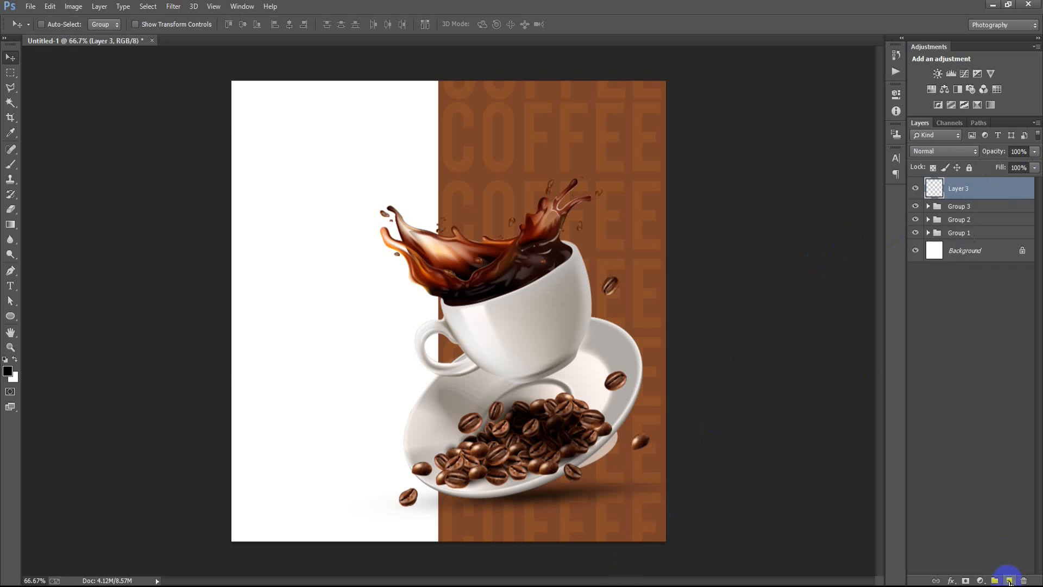
pyautogui.click(10, 166)
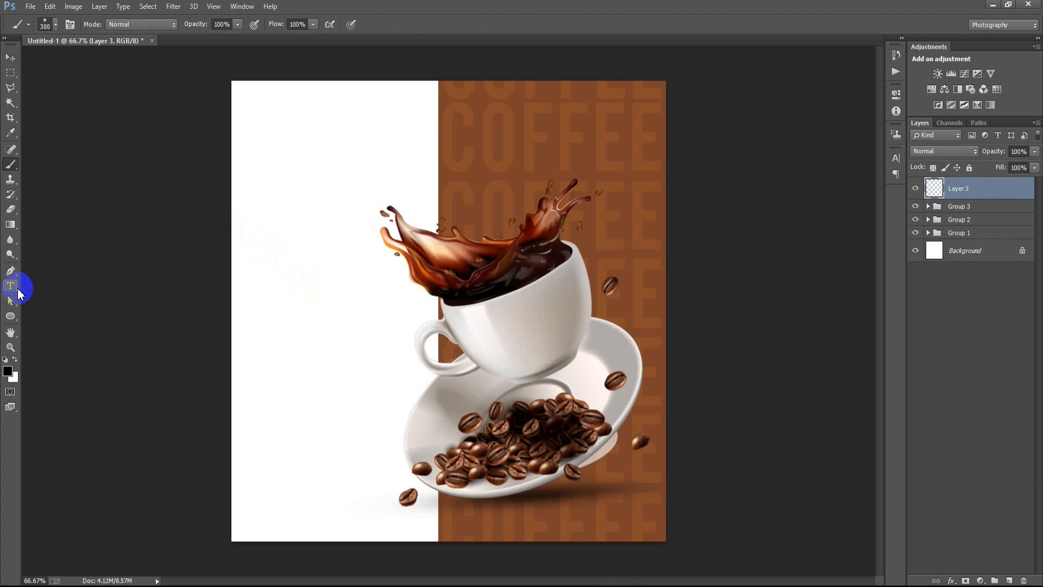
pyautogui.click(287, 249)
pyautogui.write('JAKE')
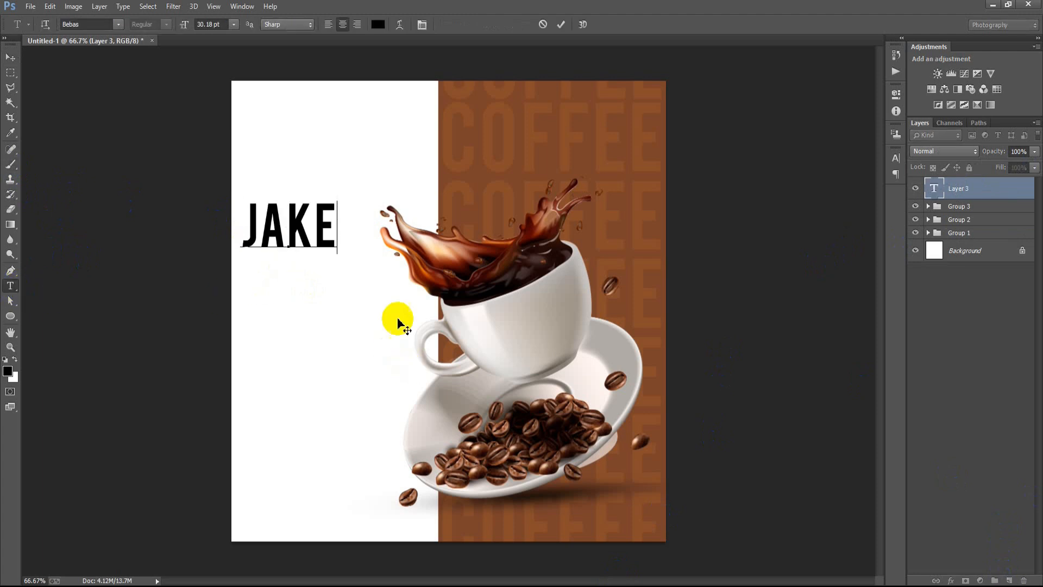
pyautogui.click(10, 57)
pyautogui.moveTo(301, 233)
pyautogui.mouseDown()
pyautogui.moveTo(315, 226)
pyautogui.moveTo(317, 244)
pyautogui.moveTo(305, 234)
pyautogui.mouseUp()
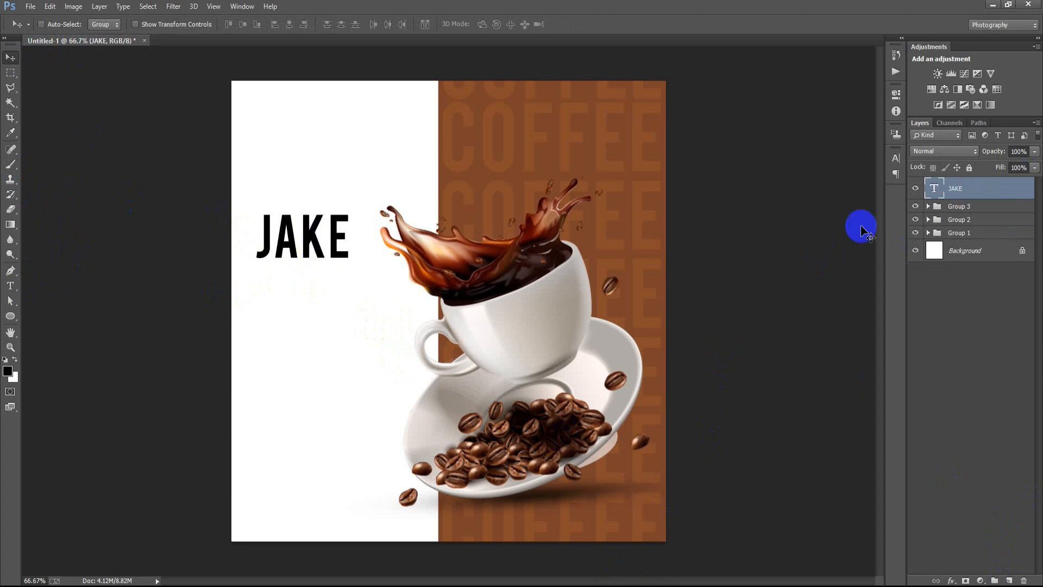
# Recolour the JAKE text with the brown sampled from the panel.
pyautogui.click(895, 157)
pyautogui.click(878, 210)
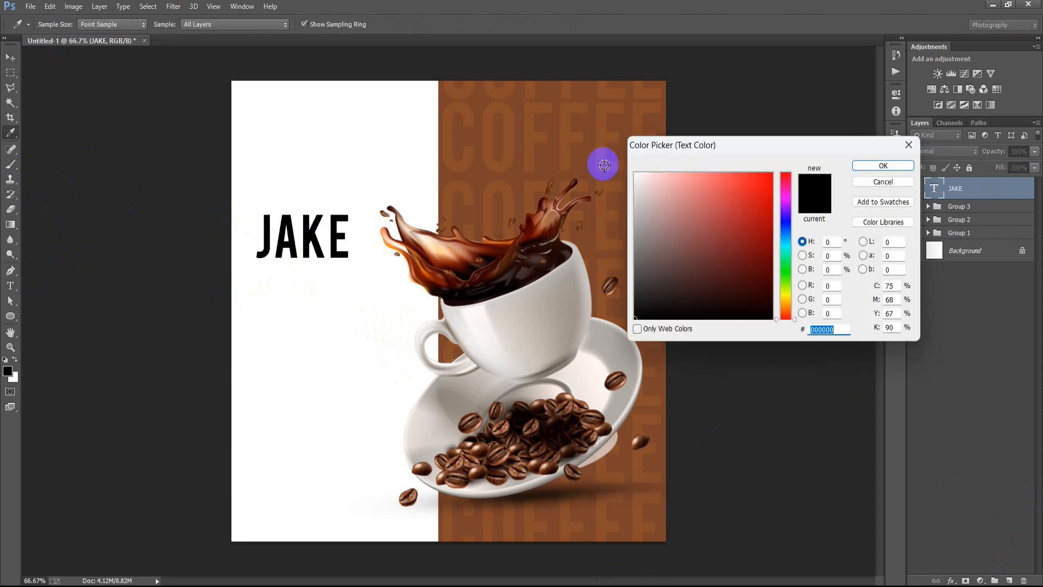
pyautogui.click(582, 158)
pyautogui.click(866, 167)
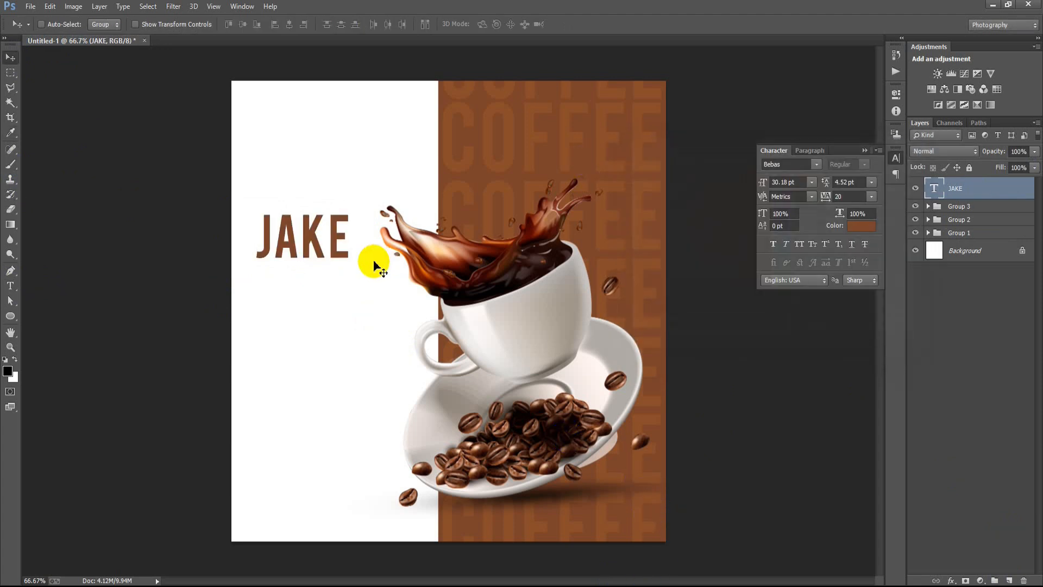
# Shrink JAKE to 24.08 pt, duplicate it directly below, and change the copy's text to CAFE.
pyautogui.hotkey('ctrl', 't')
pyautogui.moveTo(350, 265); pyautogui.dragTo(319, 325)
pyautogui.click(523, 24)
pyautogui.doubleClick(934, 189)
pyautogui.write('CAFE')
pyautogui.hotkey('ctrl', 'Return')
# Enlarge the CAFE text to 45.45 pt and place it just under JAKE.
pyautogui.hotkey('ctrl', 't')
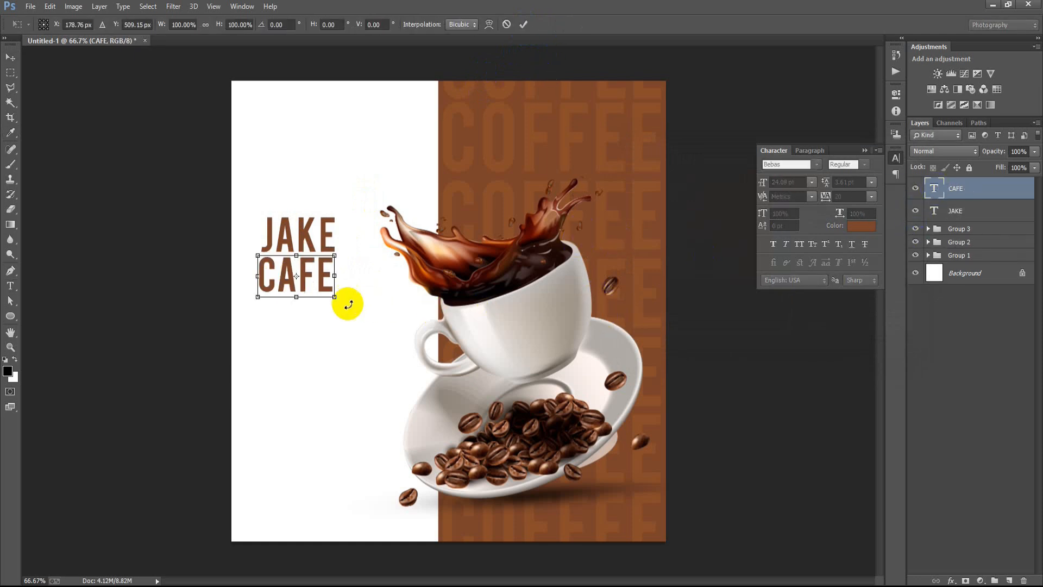
pyautogui.moveTo(337, 300)
pyautogui.mouseDown()
pyautogui.moveTo(385, 325)
pyautogui.moveTo(344, 304)
pyautogui.mouseUp()
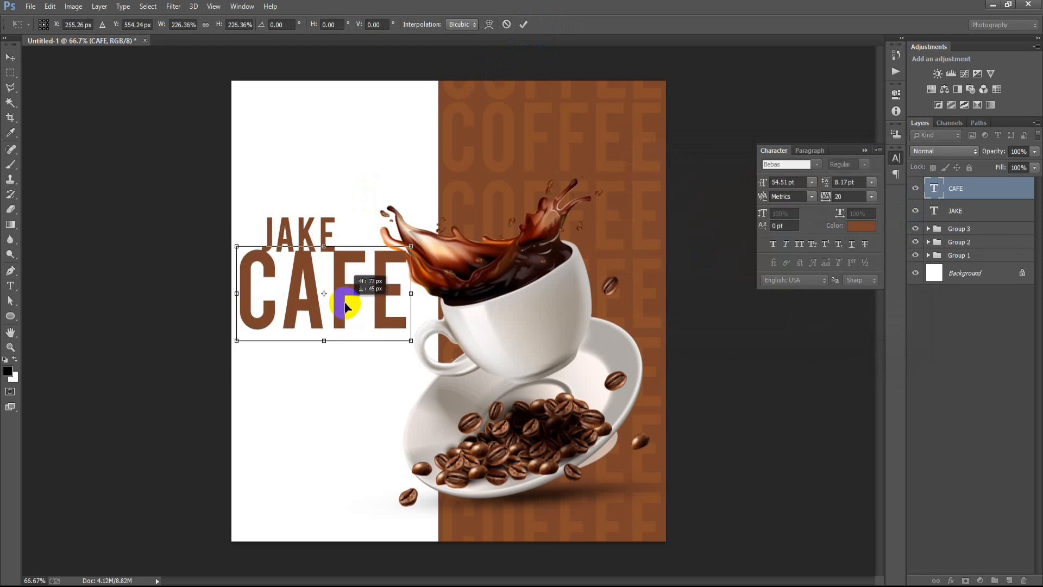
pyautogui.moveTo(408, 341); pyautogui.dragTo(353, 311)
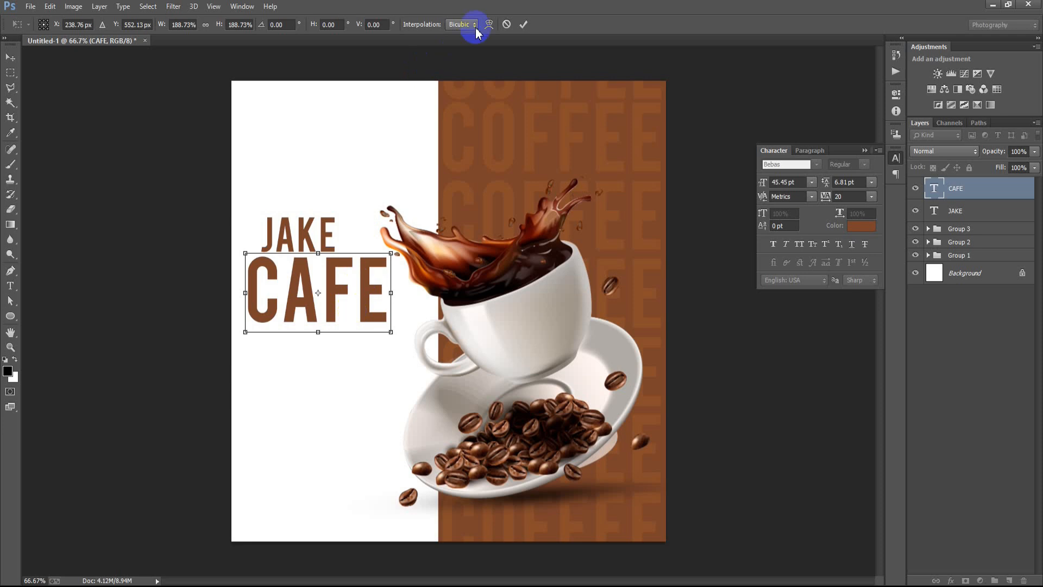
pyautogui.click(523, 24)
# Enlarge the JAKE text to 30.42 pt and nudge it into place above CAFE.
pyautogui.click(954, 213)
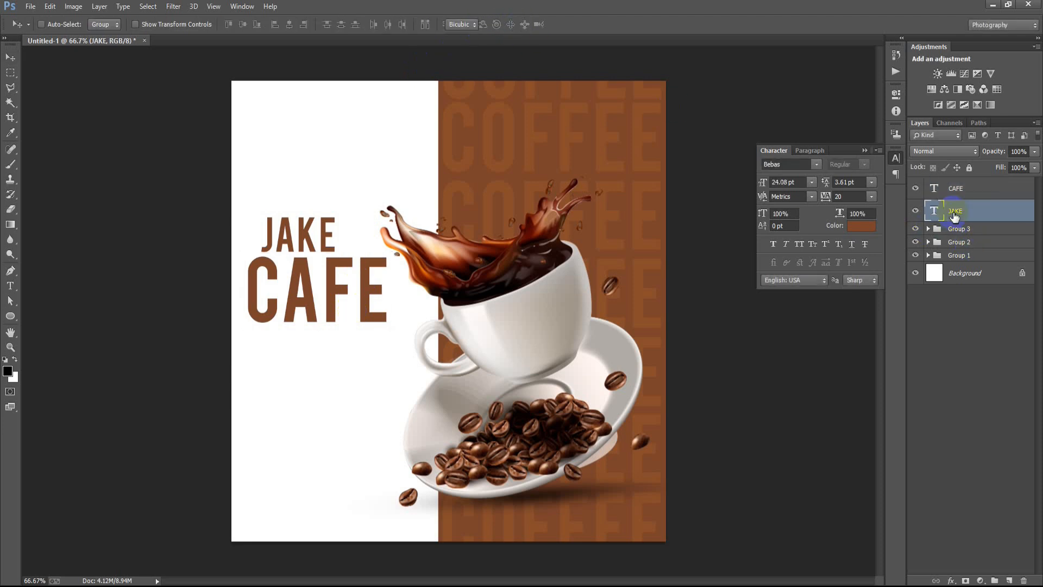
pyautogui.hotkey('ctrl', 't')
pyautogui.moveTo(340, 255)
pyautogui.mouseDown()
pyautogui.moveTo(347, 265)
pyautogui.moveTo(327, 238)
pyautogui.mouseUp()
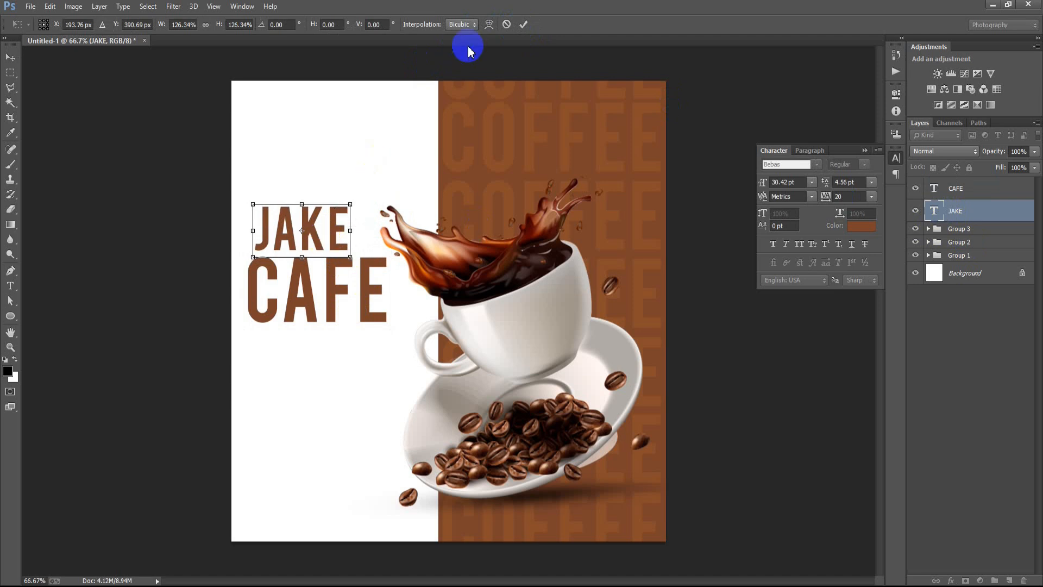
pyautogui.click(523, 25)
pyautogui.press('Left')
pyautogui.press('Left')
pyautogui.press('Left')
pyautogui.press('Left')
pyautogui.press('Left')
pyautogui.press('Left')
pyautogui.press('Left')
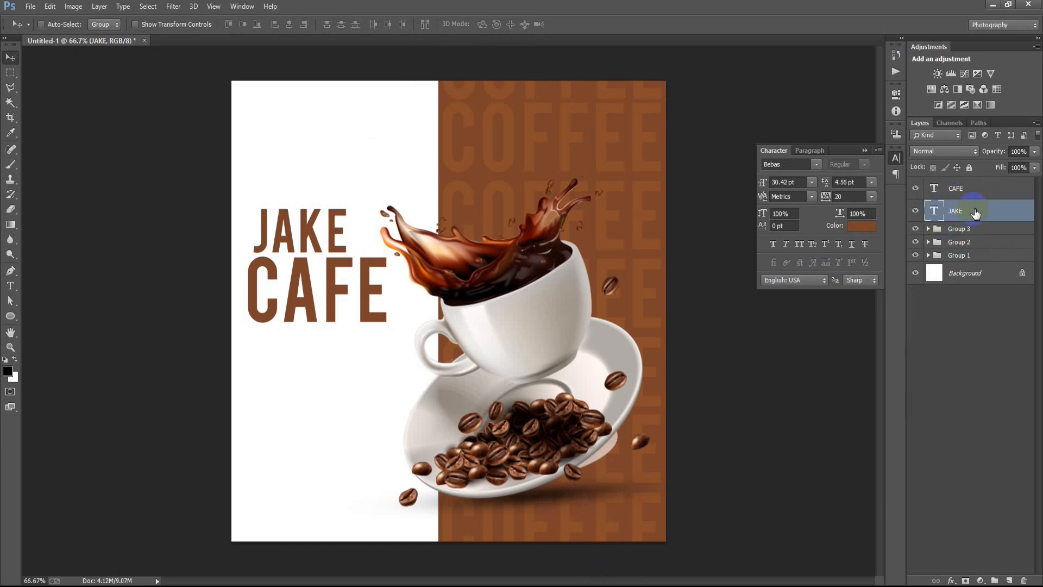
# Rasterize the JAKE text layer and move it above the CAFE layer in the stack.
pyautogui.rightClick(947, 205)
pyautogui.click(718, 204)
pyautogui.moveTo(977, 214); pyautogui.dragTo(978, 185)
pyautogui.click(865, 151)
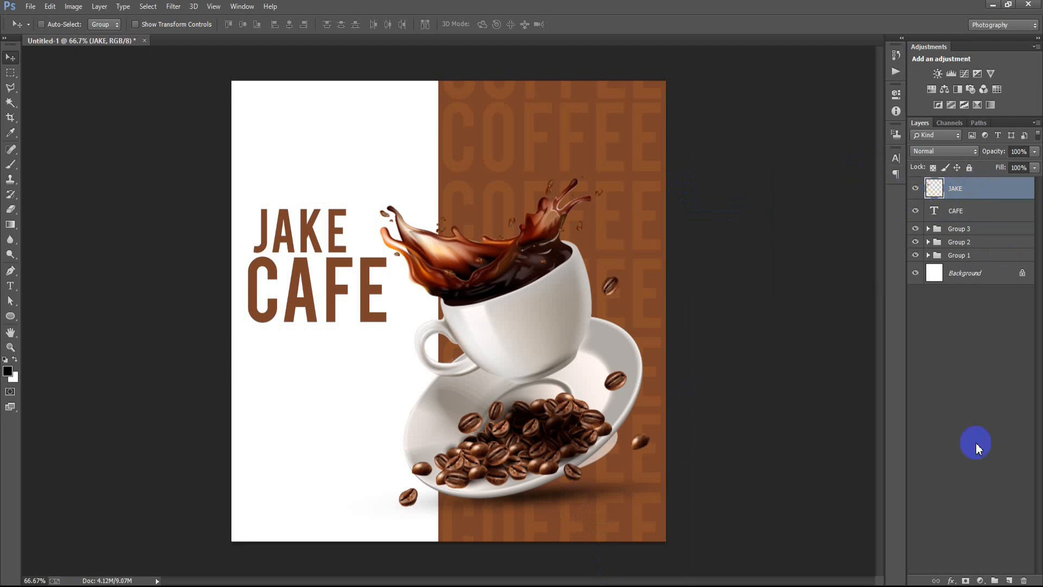
# Add the text Amazing on a new layer in the lower part of the white area.
pyautogui.click(1008, 580)
pyautogui.click(11, 285)
pyautogui.click(295, 433)
pyautogui.write('AMAZING')
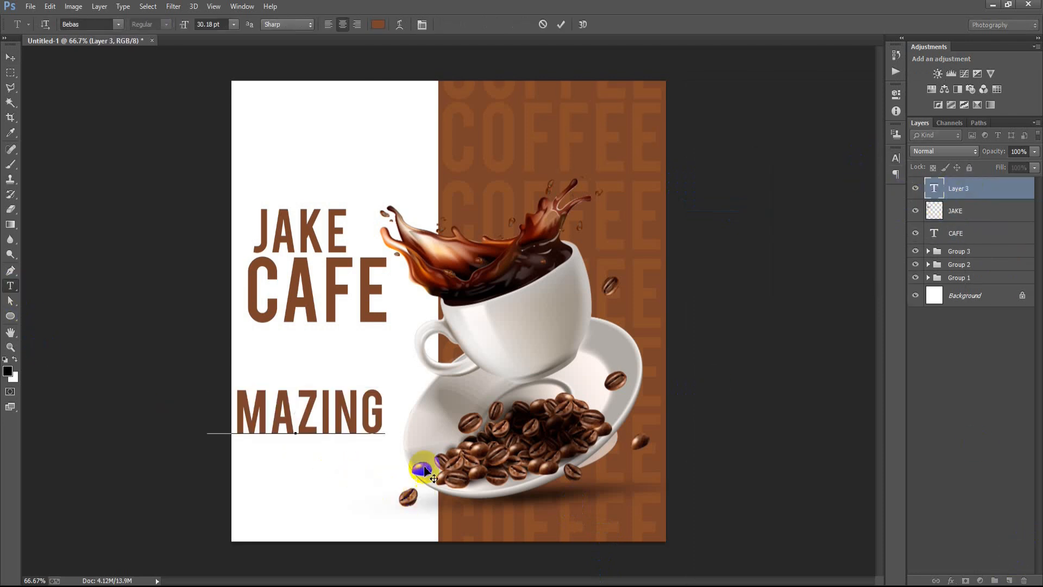
pyautogui.click(12, 61)
# Set the Amazing text in the Photograph script font and colour it dark brown sampled from the coffee.
pyautogui.click(896, 158)
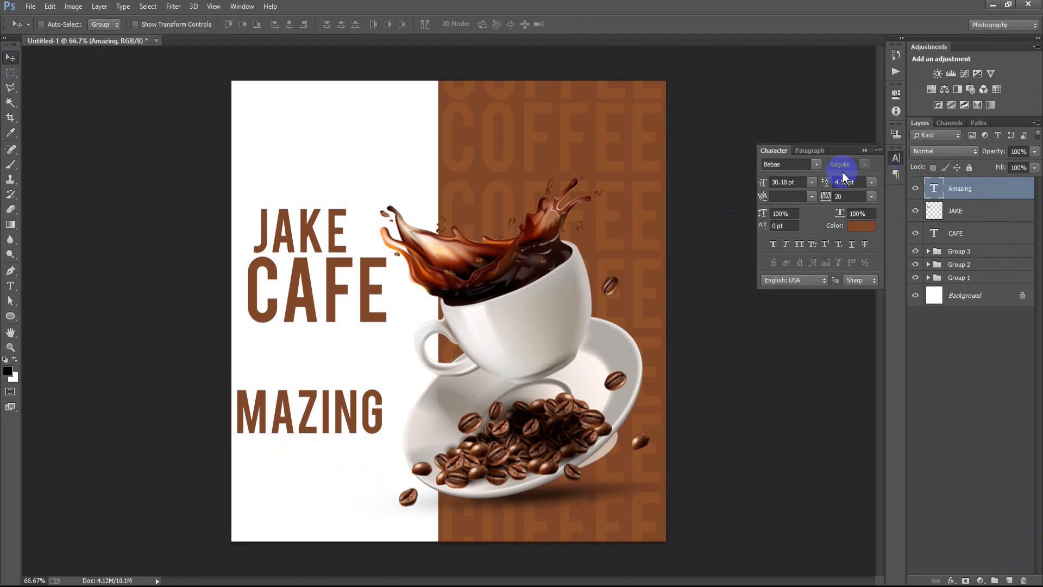
pyautogui.click(798, 164)
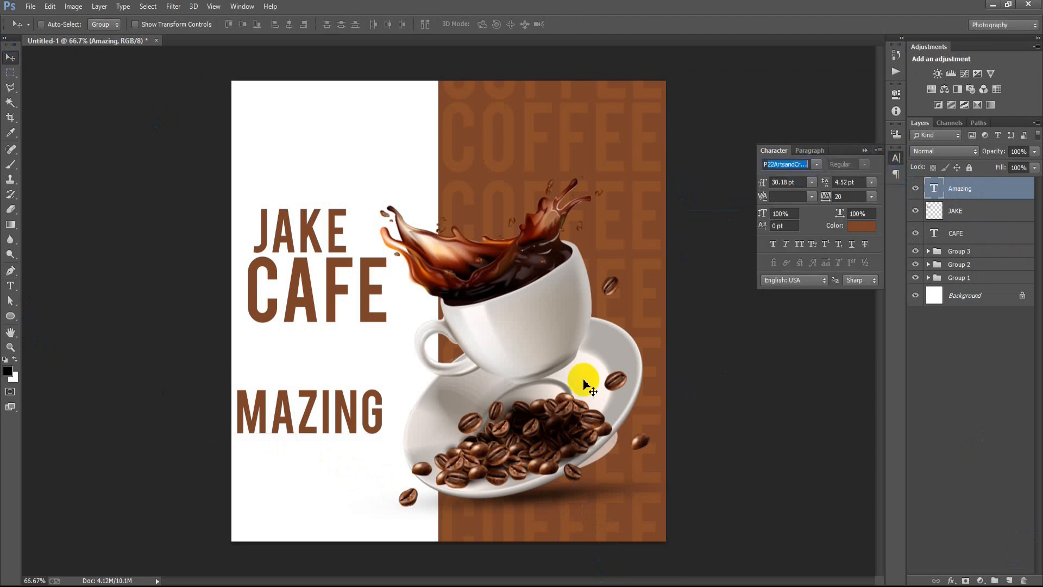
pyautogui.press('Return')
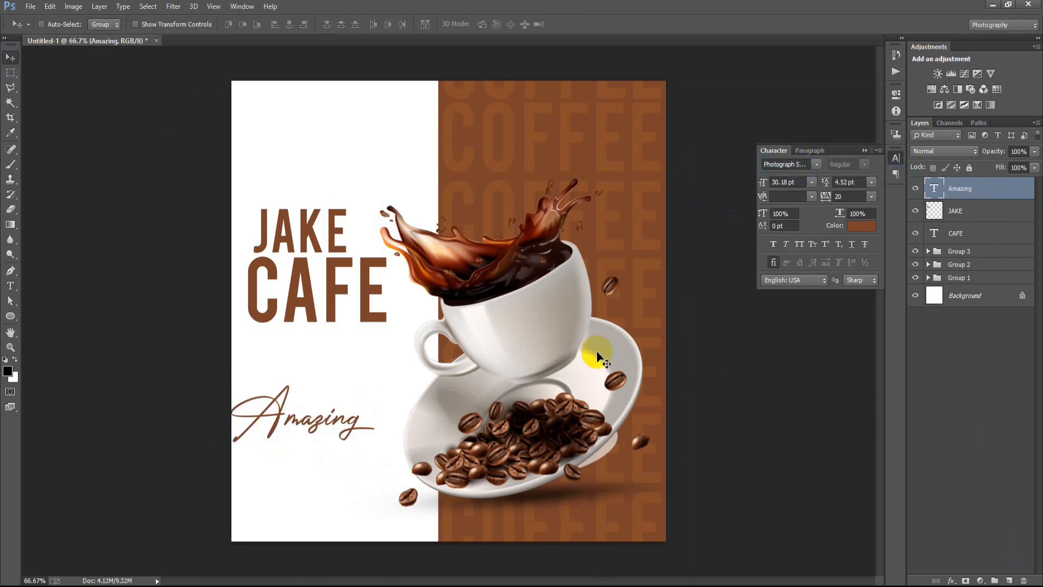
pyautogui.click(861, 225)
pyautogui.moveTo(498, 271); pyautogui.dragTo(498, 259)
pyautogui.click(883, 166)
# Move the Amazing text over the upper edge of JAKE and scale it down to 23.95 pt.
pyautogui.moveTo(344, 426); pyautogui.dragTo(341, 213)
pyautogui.hotkey('ctrl', 't')
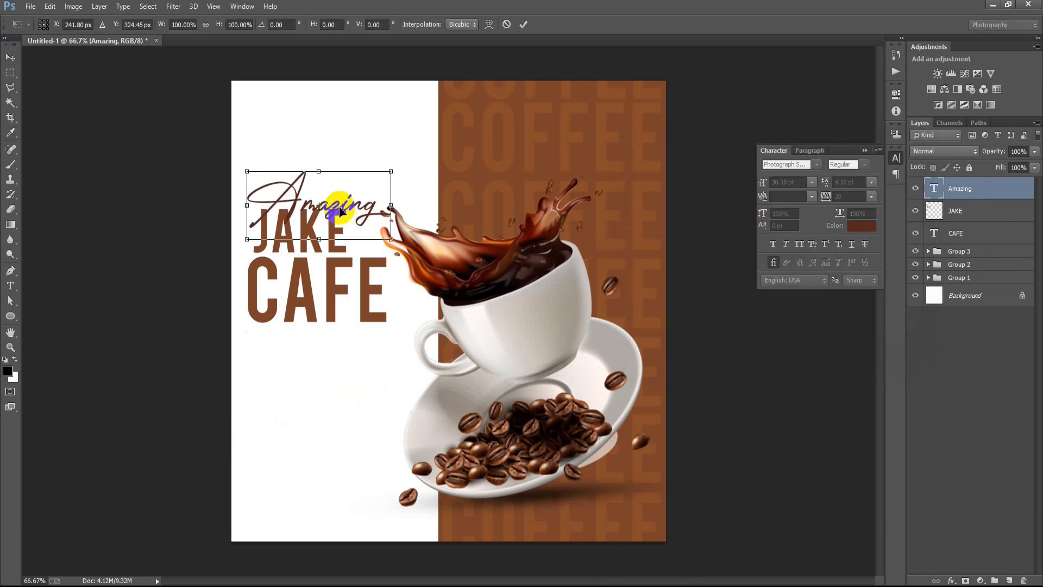
pyautogui.moveTo(393, 242); pyautogui.dragTo(357, 216)
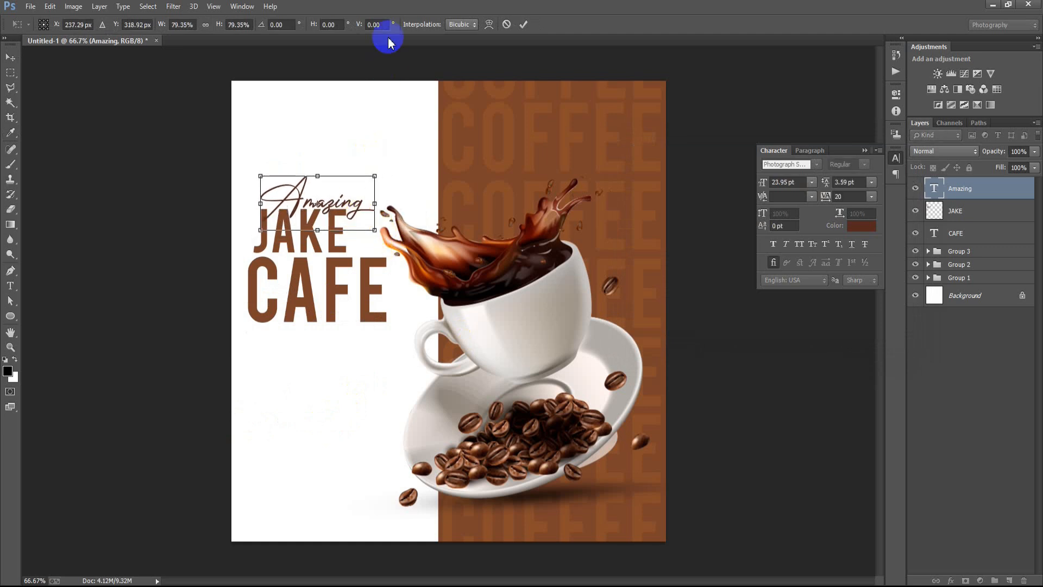
pyautogui.click(523, 25)
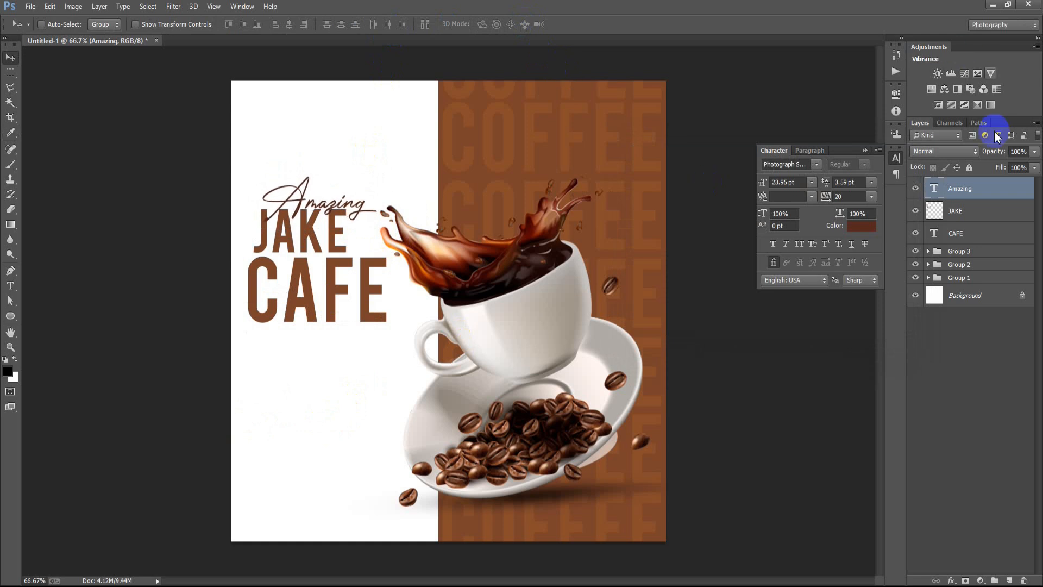
# Knock a white margin around Amazing out of the JAKE layer, using the script text's selection expanded by 4 pixels.
pyautogui.keyDown('ctrl'); pyautogui.click(934, 192); pyautogui.keyUp('ctrl')
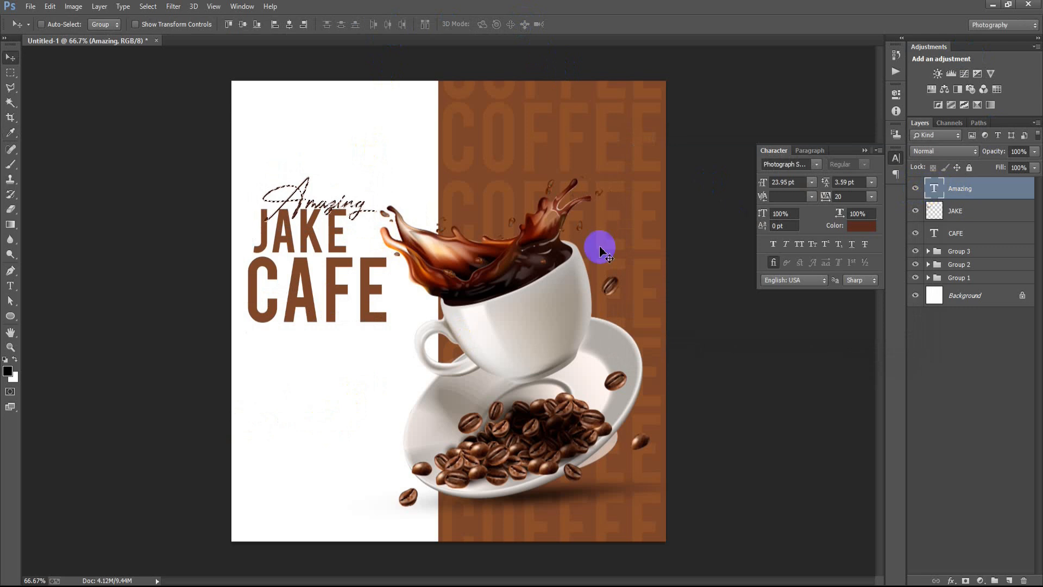
pyautogui.click(147, 6)
pyautogui.moveTo(187, 184)
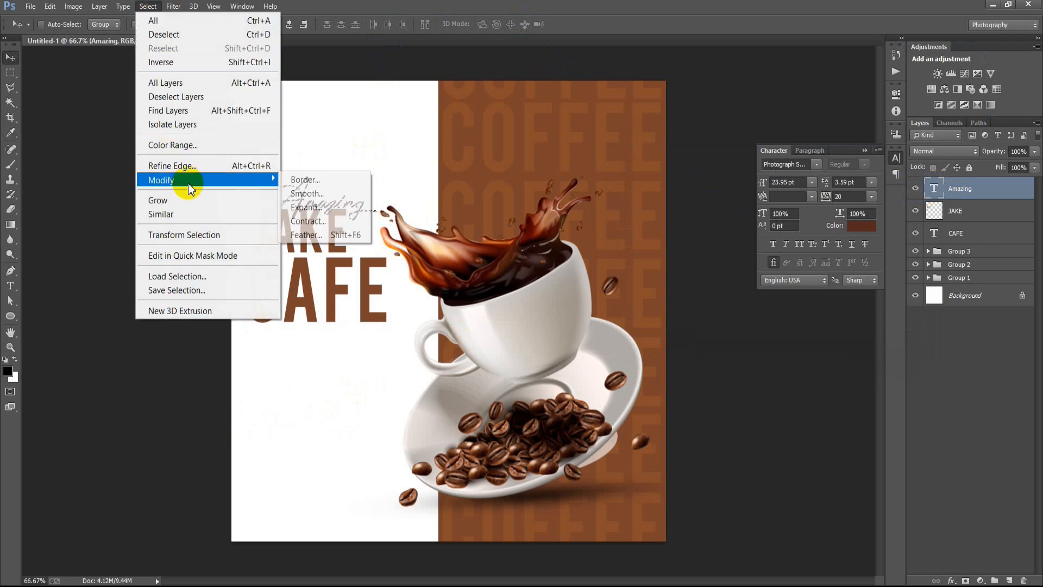
pyautogui.click(318, 204)
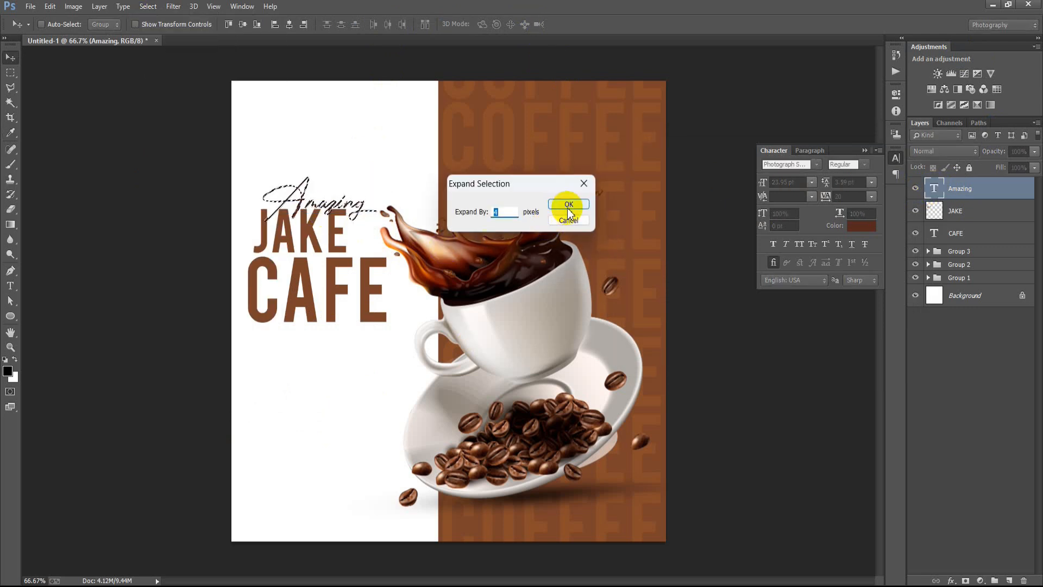
pyautogui.click(567, 205)
pyautogui.click(953, 213)
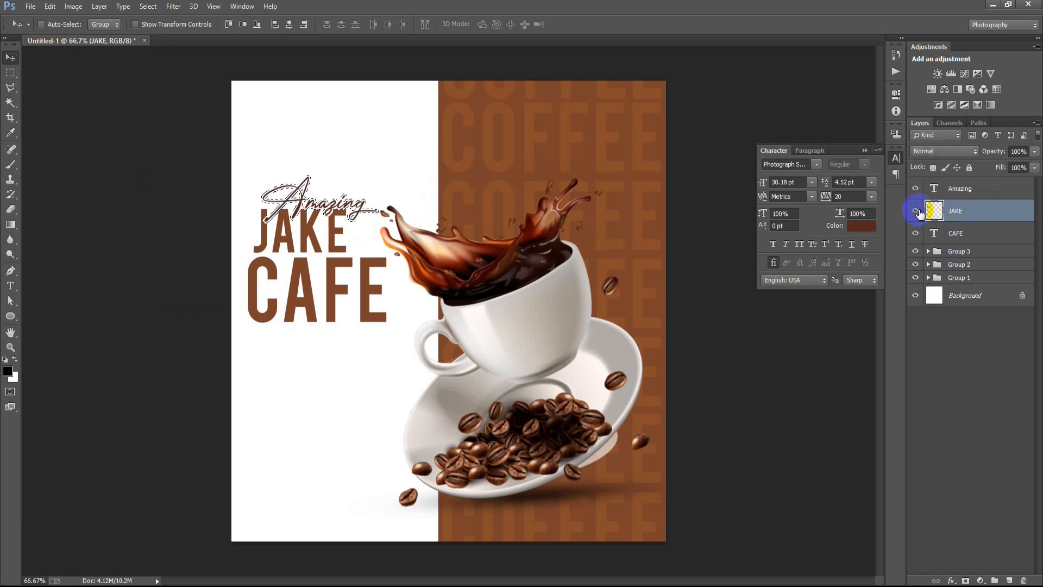
pyautogui.click(967, 191)
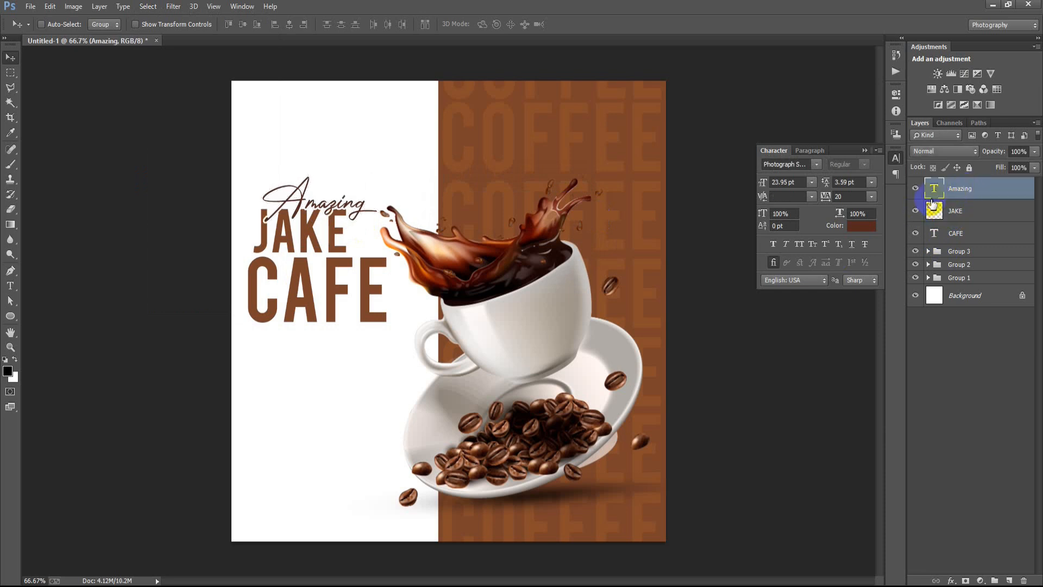
pyautogui.click(915, 190)
pyautogui.click(916, 190)
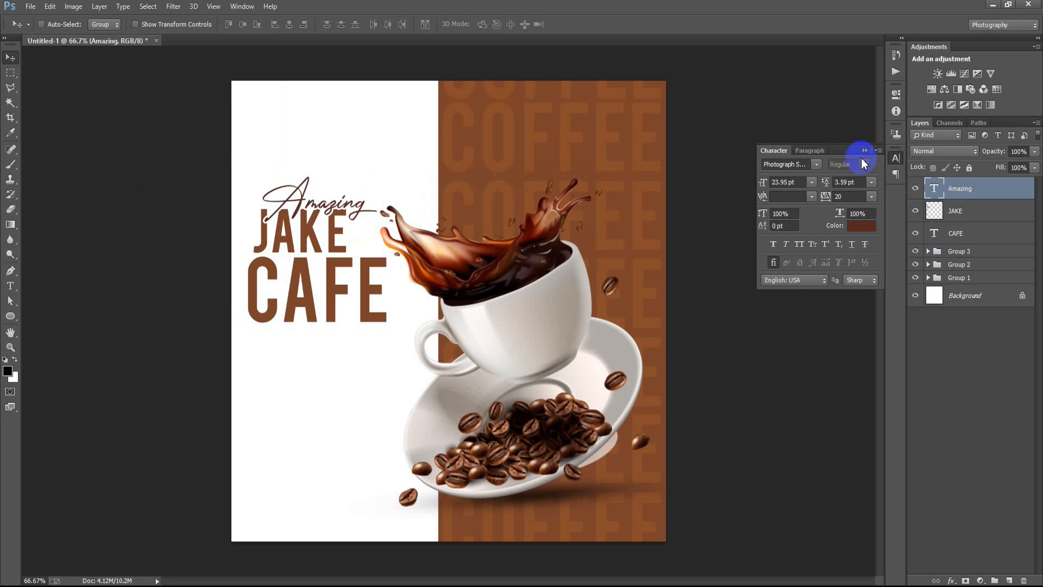
# Place the image file ending in (8), with the Sunday Special offer text, as a linked layer.
pyautogui.click(864, 151)
pyautogui.click(31, 10)
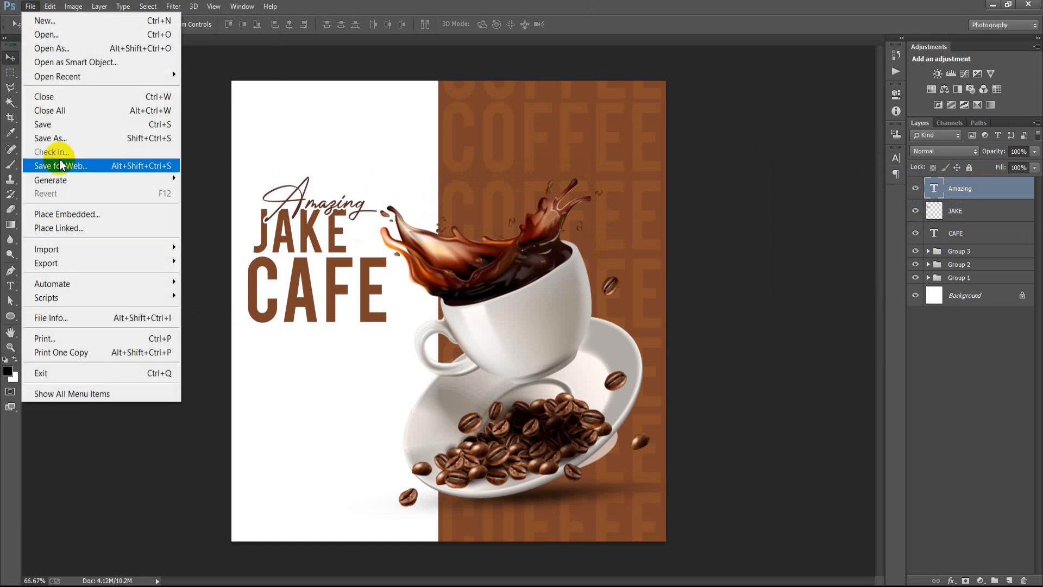
pyautogui.click(82, 225)
pyautogui.click(594, 260)
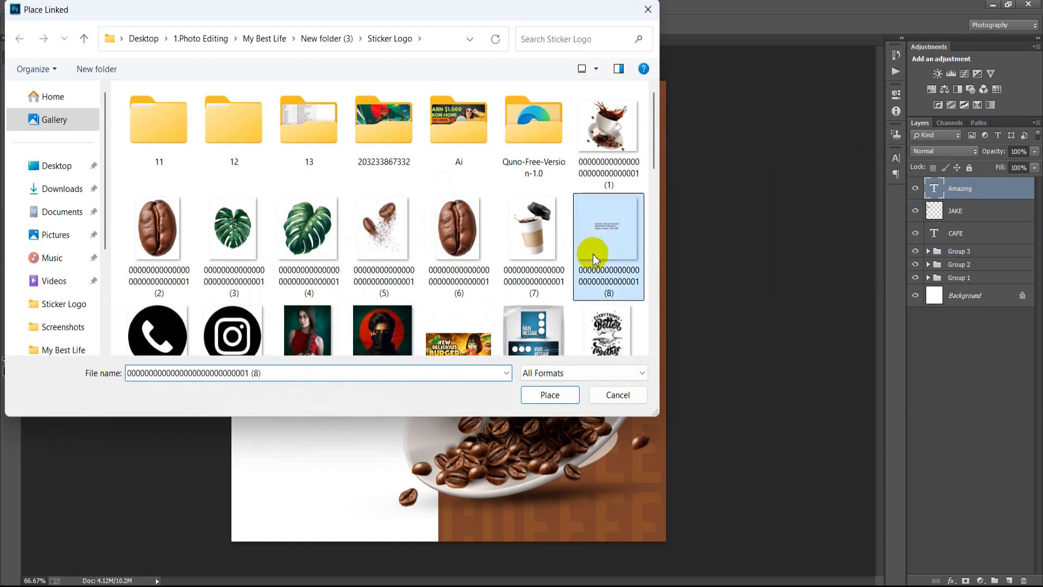
pyautogui.click(564, 399)
# Scale the Sunday Special text to 74.92% and position it in the white area below CAFE.
pyautogui.moveTo(570, 399); pyautogui.dragTo(442, 459)
pyautogui.moveTo(537, 141); pyautogui.dragTo(505, 254)
pyautogui.moveTo(428, 365); pyautogui.dragTo(424, 354)
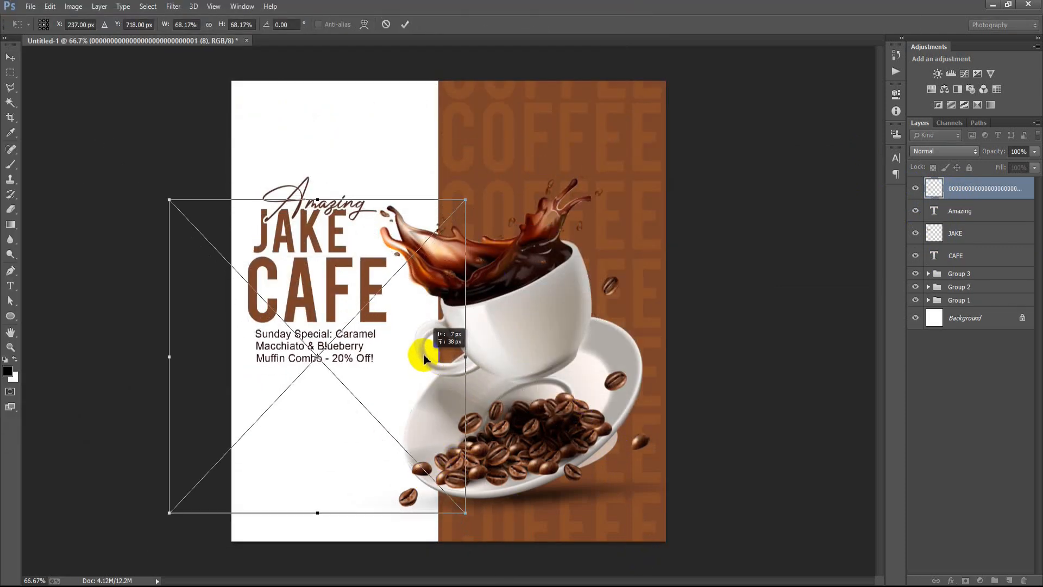
pyautogui.moveTo(465, 513); pyautogui.dragTo(480, 527)
pyautogui.moveTo(396, 393); pyautogui.dragTo(399, 404)
pyautogui.click(413, 27)
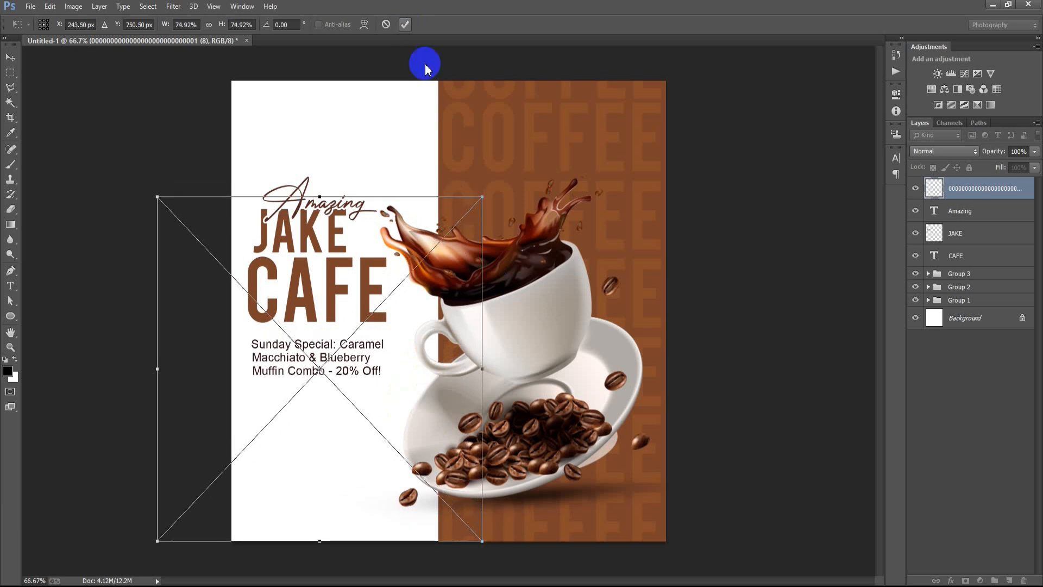
# Nudge the Sunday Special text up toward CAFE and group it with the Amazing, JAKE and CAFE layers.
pyautogui.press('Up')
pyautogui.press('Up')
pyautogui.press('Up')
pyautogui.press('Up')
pyautogui.press('Up')
pyautogui.press('Up')
pyautogui.press('Up')
pyautogui.press('Up')
pyautogui.press('Up')
pyautogui.press('Up')
pyautogui.press('Up')
pyautogui.press('Up')
pyautogui.press('Up')
pyautogui.press('Up')
pyautogui.press('Up')
pyautogui.press('Up')
pyautogui.press('Up')
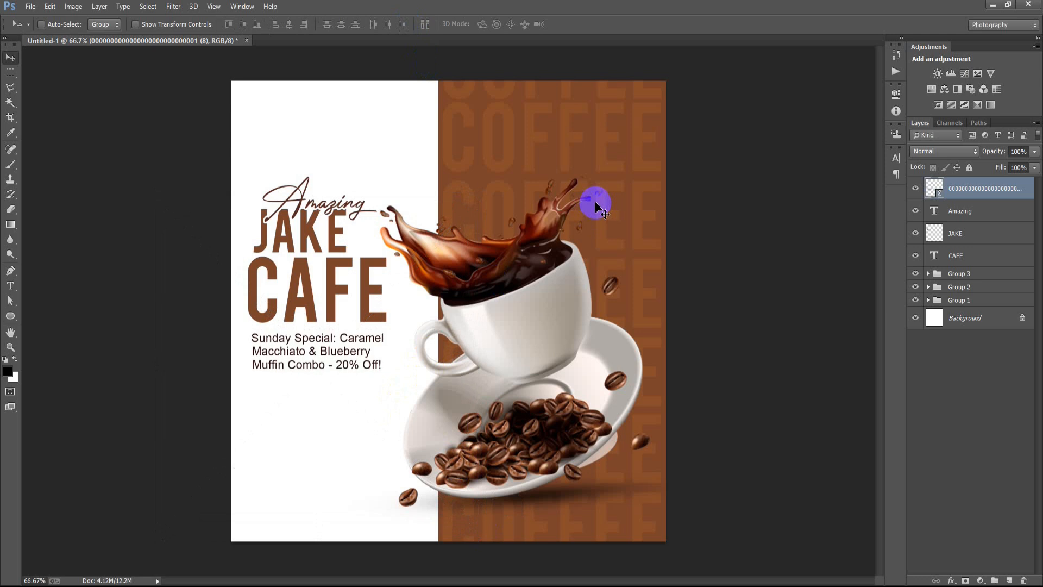
pyautogui.keyDown('shift'); pyautogui.click(957, 255); pyautogui.keyUp('shift')
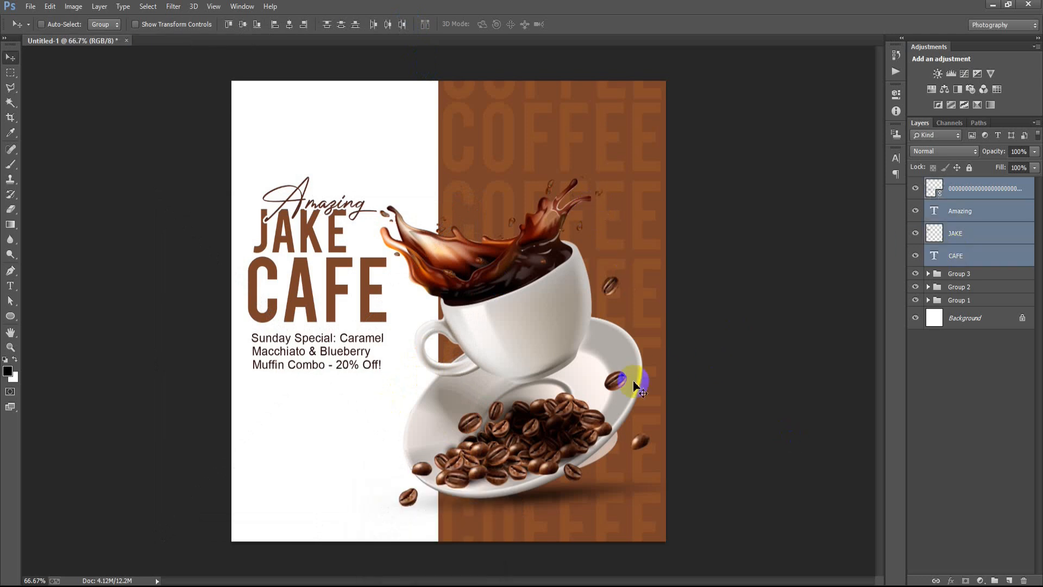
pyautogui.hotkey('ctrl', 'g')
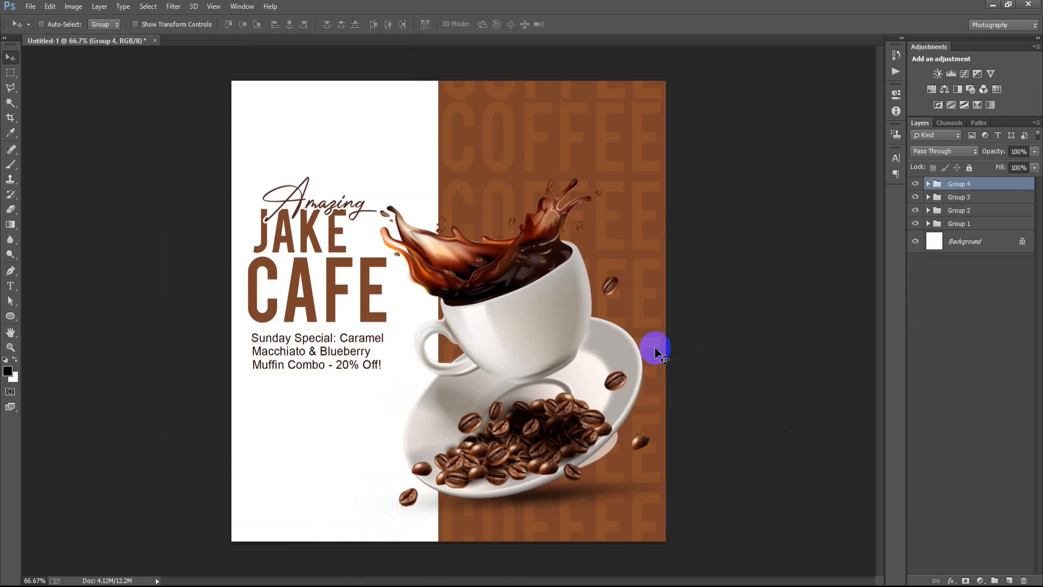
# Place the black Instagram icon, the image file ending in (10), as a linked layer.
pyautogui.click(30, 7)
pyautogui.click(85, 228)
pyautogui.scroll(-1, 208, 314)
pyautogui.click(193, 331)
pyautogui.click(246, 308)
pyautogui.click(545, 397)
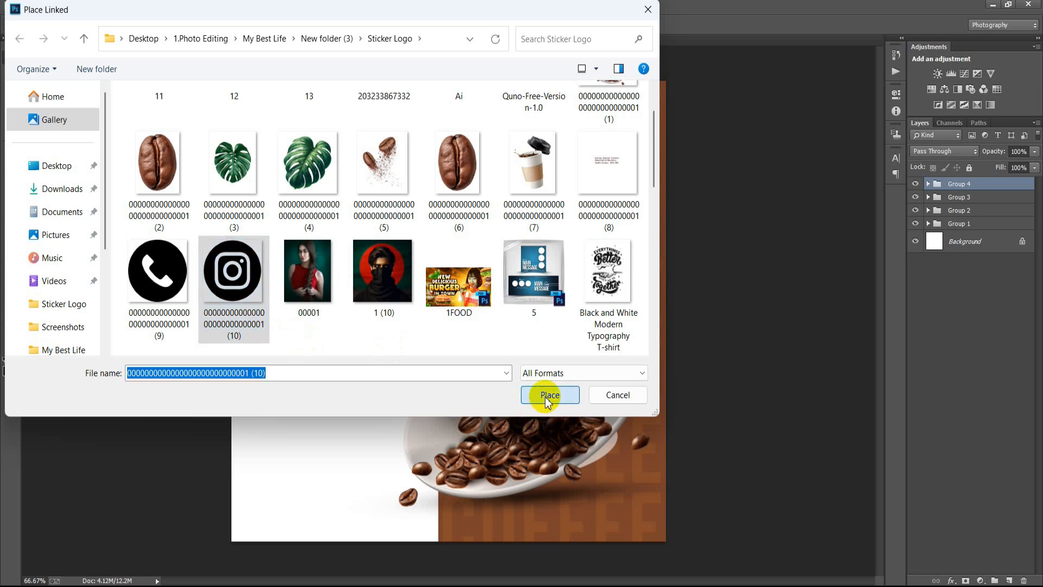
pyautogui.click(405, 24)
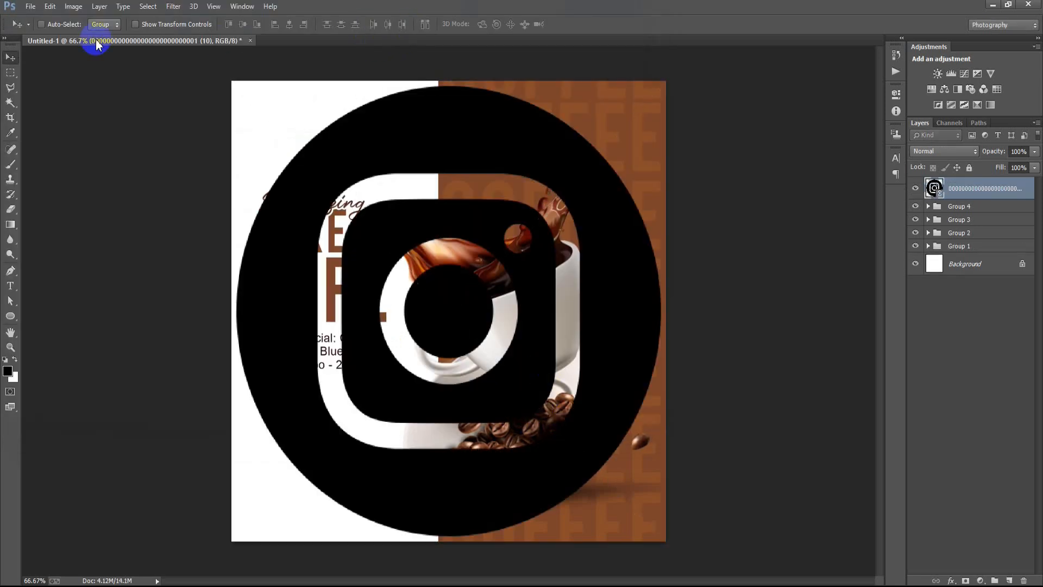
# Place the black phone icon, the image file ending in (9), as a linked layer.
pyautogui.click(30, 6)
pyautogui.click(106, 229)
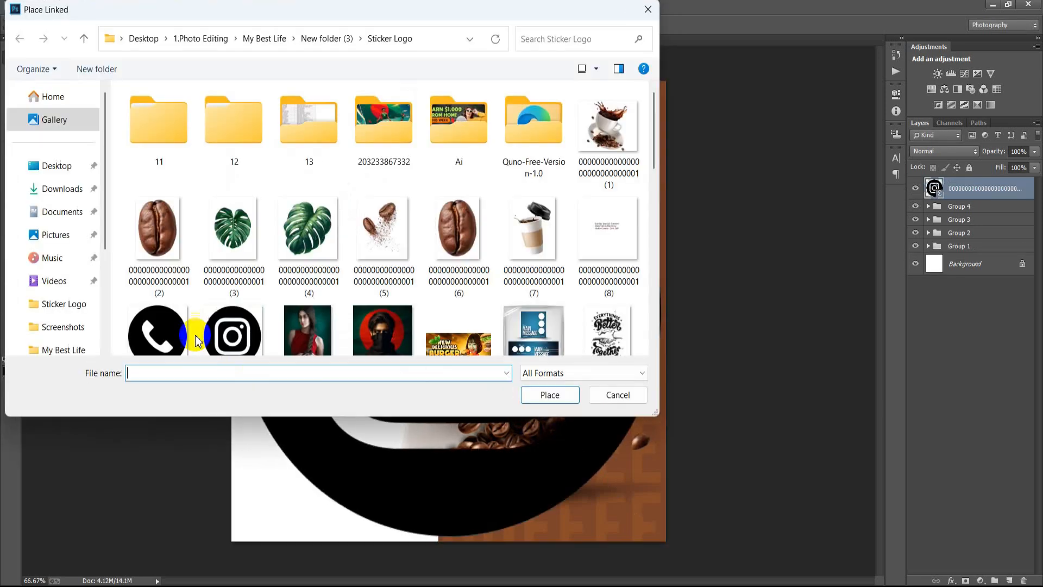
pyautogui.scroll(-1, 219, 352)
pyautogui.click(533, 396)
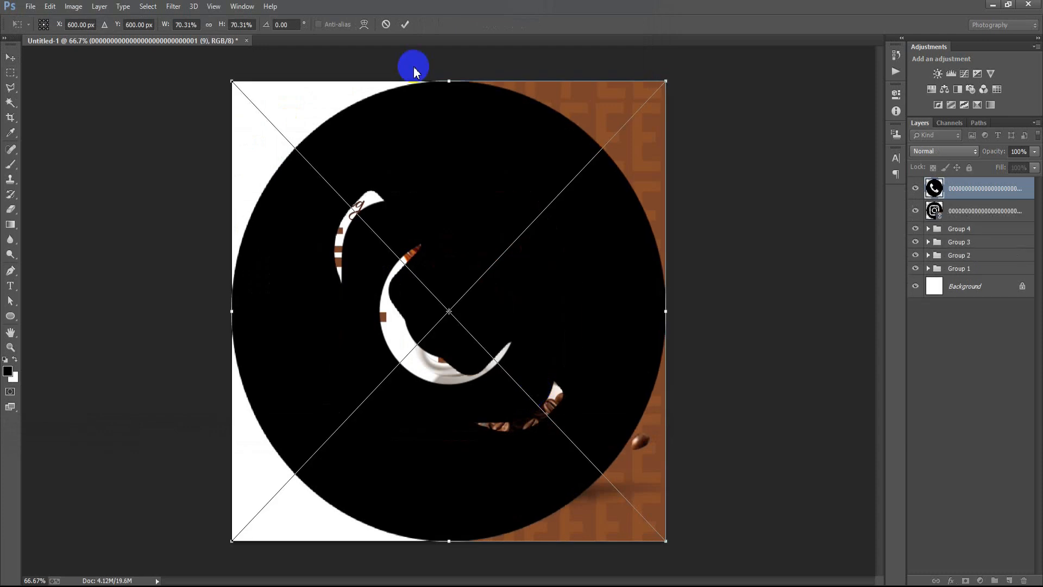
pyautogui.click(405, 25)
# Rasterize the phone and Instagram icon layers together.
pyautogui.keyDown('shift'); pyautogui.click(972, 211); pyautogui.keyUp('shift')
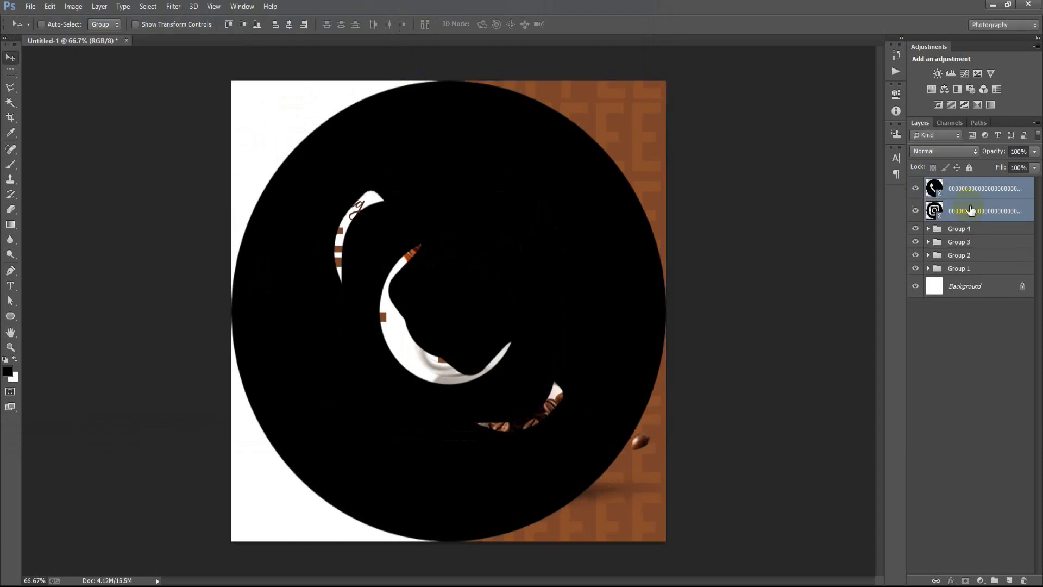
pyautogui.rightClick(973, 210)
pyautogui.click(717, 260)
pyautogui.click(408, 358)
# Scale both icons down to about 4.17% (50 px) and move them below the start of the Sunday Special text.
pyautogui.hotkey('ctrl', 't')
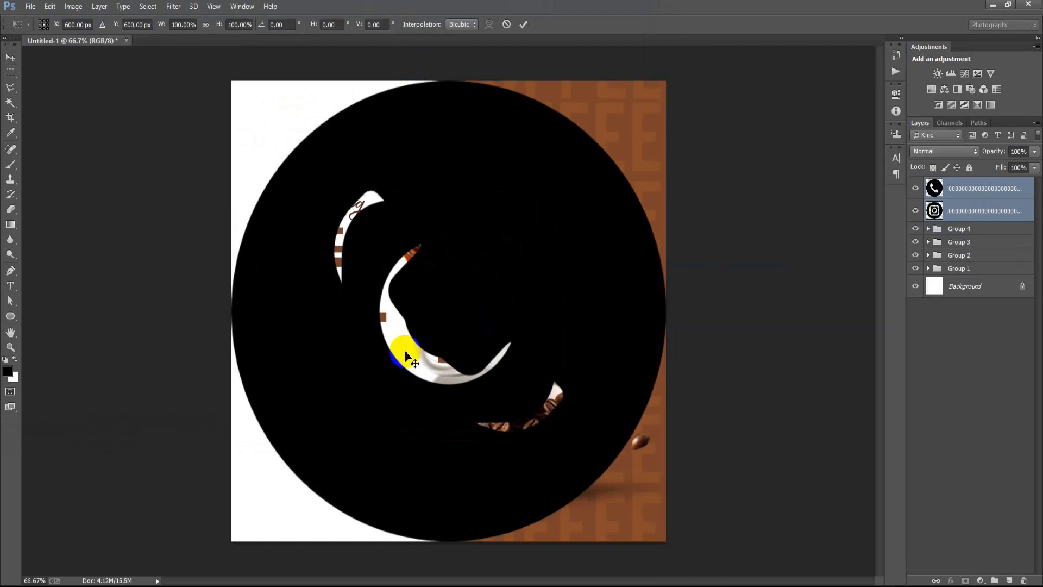
pyautogui.moveTo(667, 545); pyautogui.dragTo(467, 325)
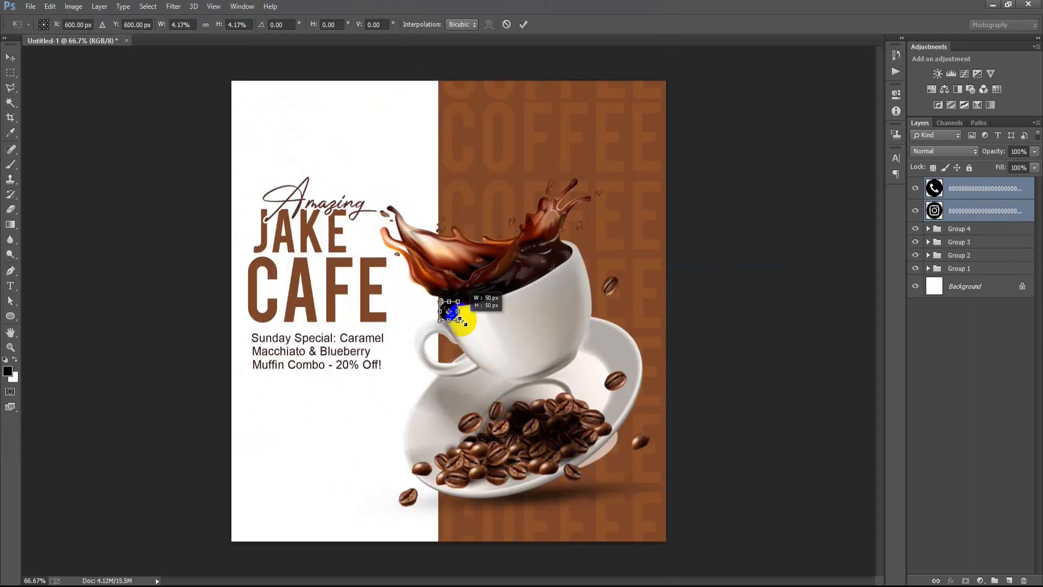
pyautogui.click(524, 24)
pyautogui.moveTo(461, 273); pyautogui.dragTo(261, 403)
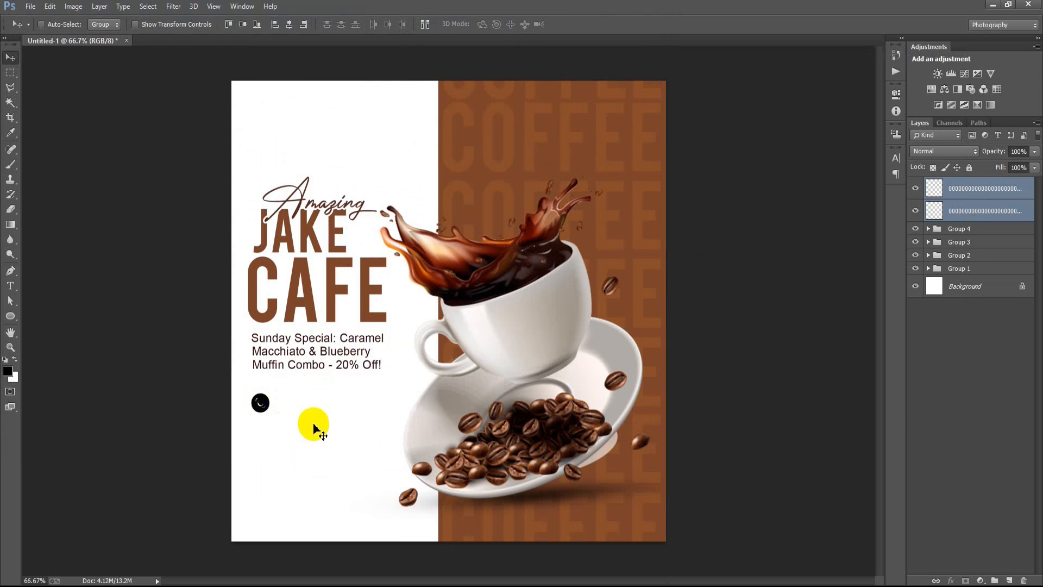
# Move the Instagram icon directly below the phone icon, keeping both layers visible.
pyautogui.click(919, 185)
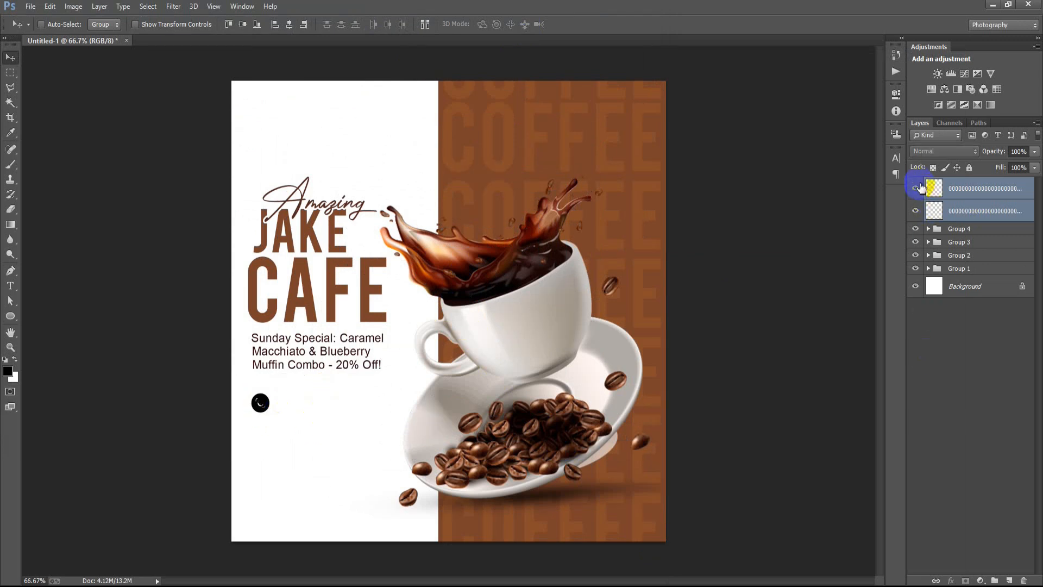
pyautogui.click(918, 188)
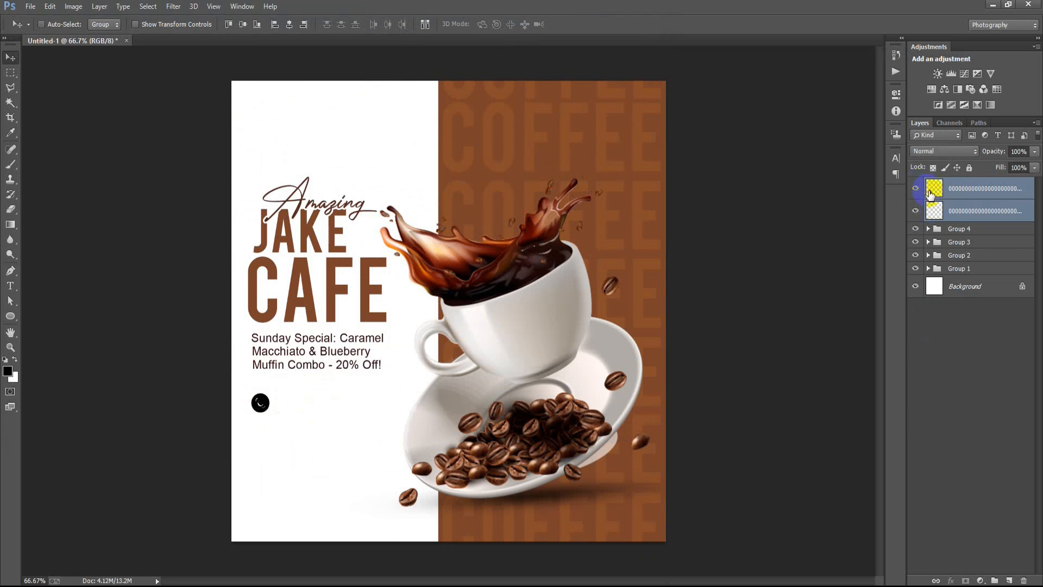
pyautogui.click(959, 212)
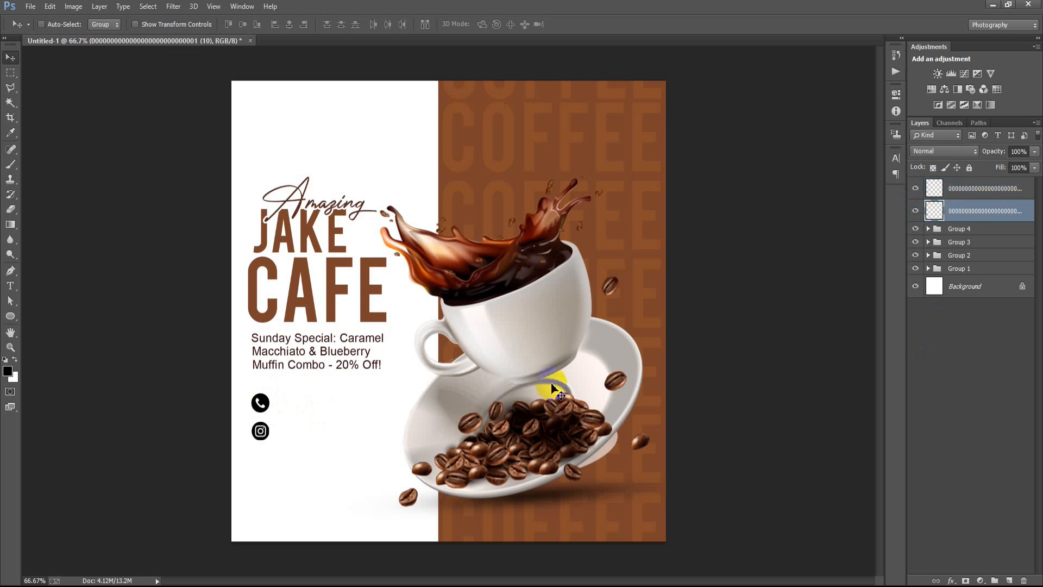
pyautogui.click(915, 210)
pyautogui.click(915, 210)
# Fill the Instagram and phone icons with the brown #7b442a sampled from the patterned panel.
pyautogui.keyDown('ctrl'); pyautogui.click(933, 212); pyautogui.keyUp('ctrl')
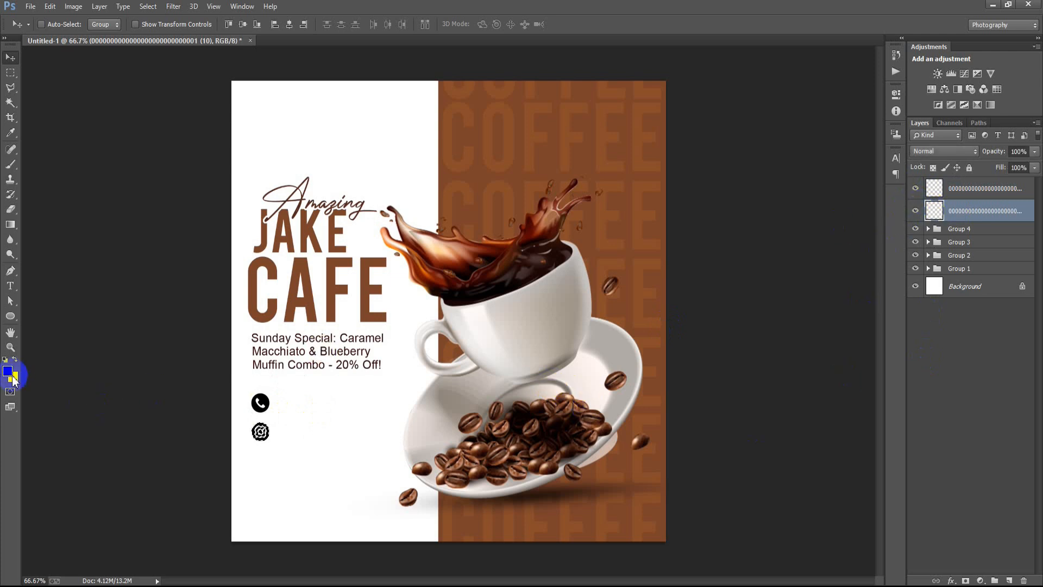
pyautogui.click(8, 374)
pyautogui.click(515, 177)
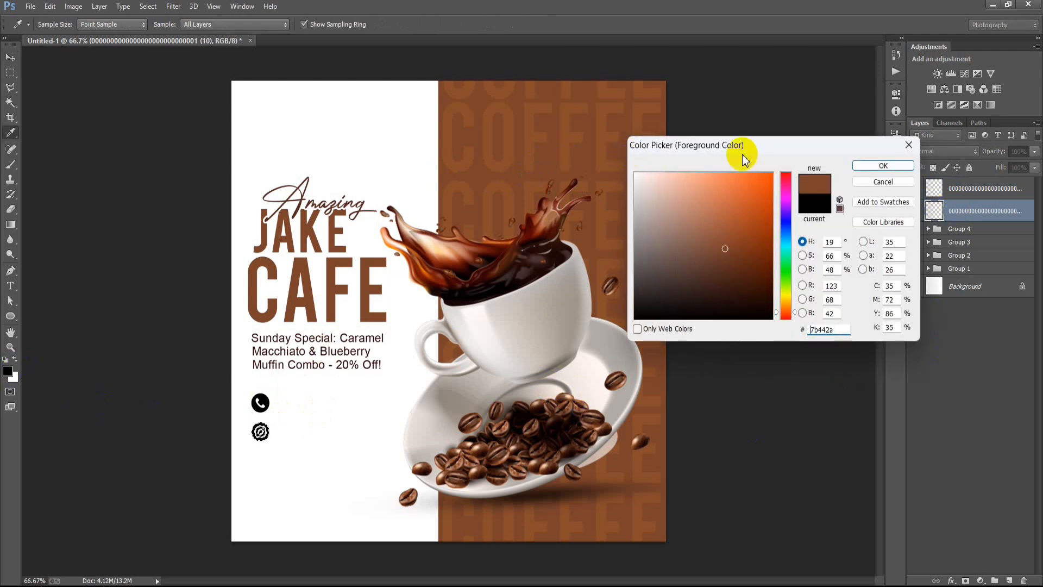
pyautogui.click(874, 166)
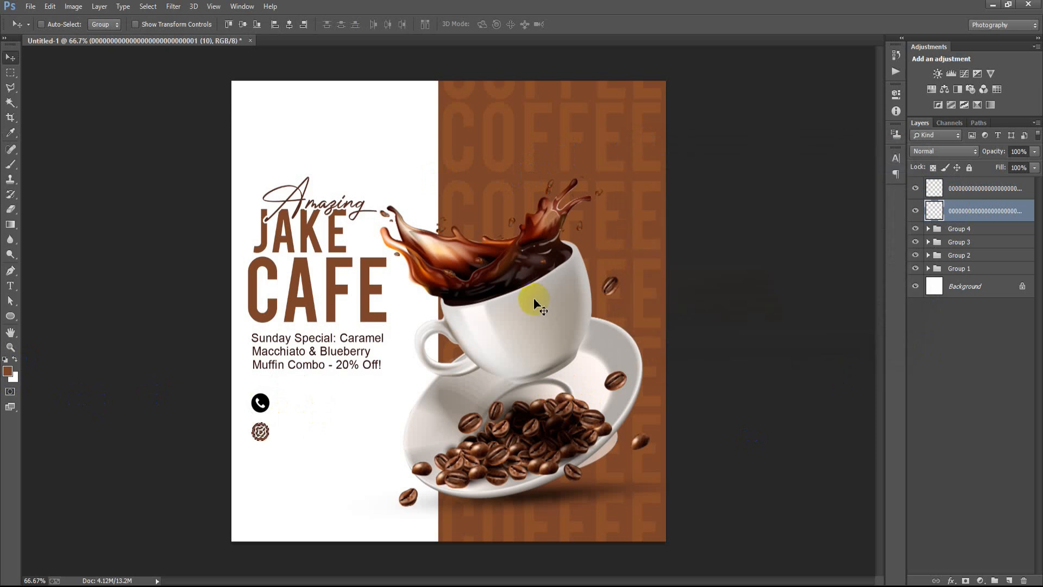
pyautogui.hotkey('ctrl', 'd')
pyautogui.click(976, 189)
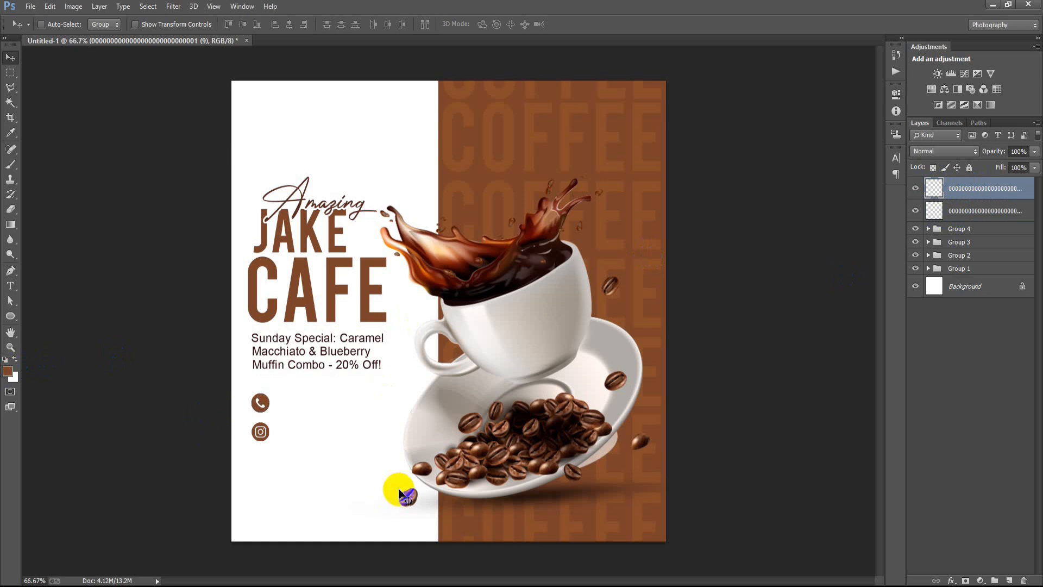
# Group the phone number and yourshopename text layers with the two icon layers.
pyautogui.click(480, 321)
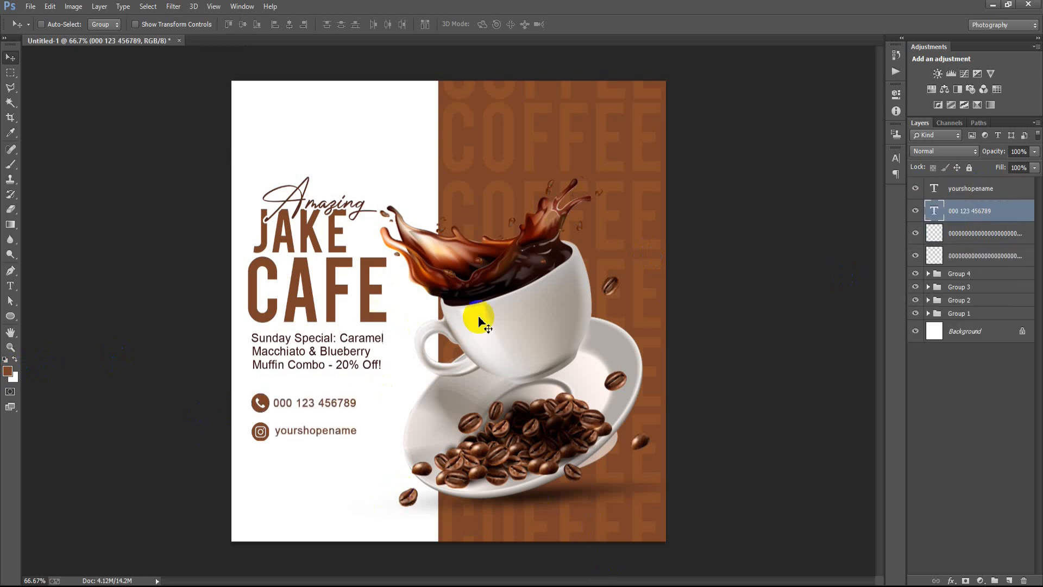
pyautogui.click(961, 194)
pyautogui.keyDown('shift'); pyautogui.click(971, 255); pyautogui.keyUp('shift')
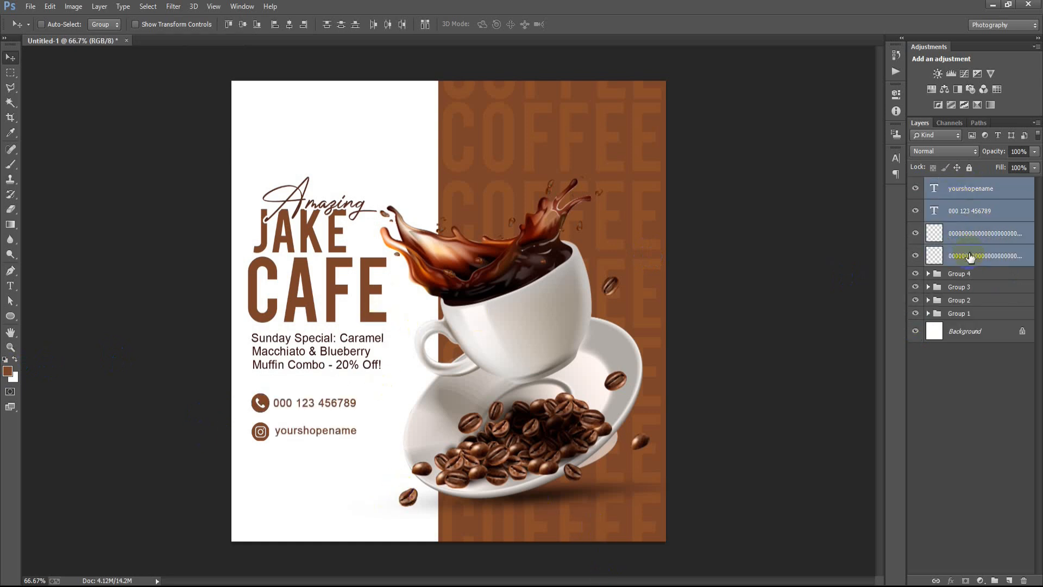
pyautogui.hotkey('ctrl', 'g')
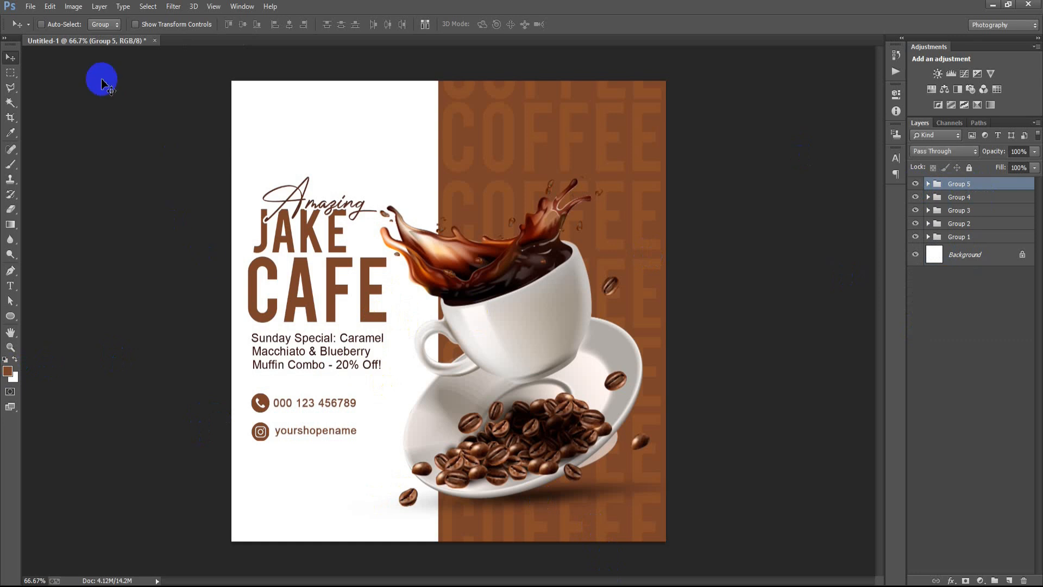
# Place the large green monstera leaf, the image file ending in (4), as a linked layer.
pyautogui.click(30, 7)
pyautogui.click(80, 220)
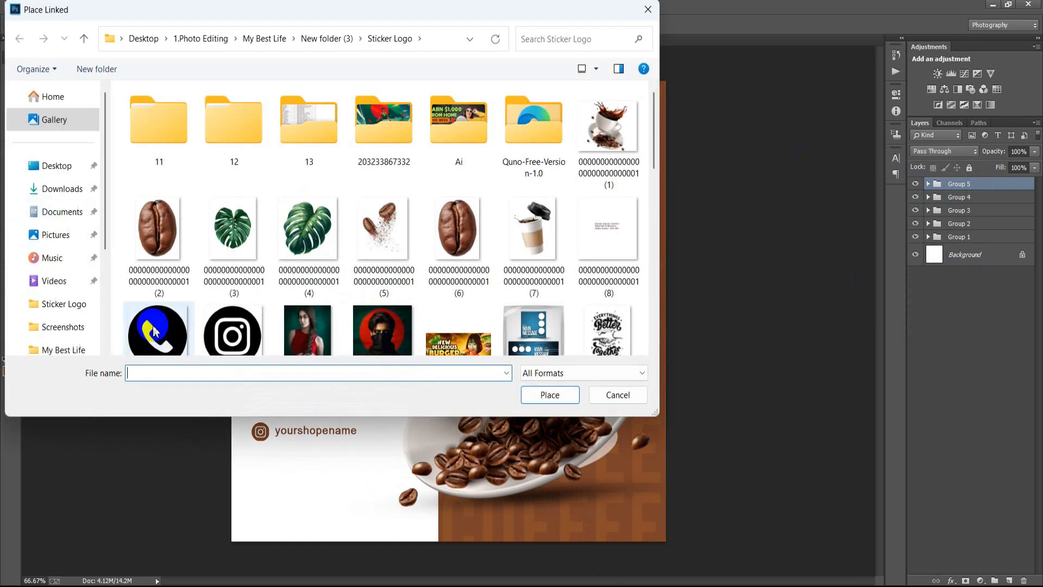
pyautogui.doubleClick(314, 253)
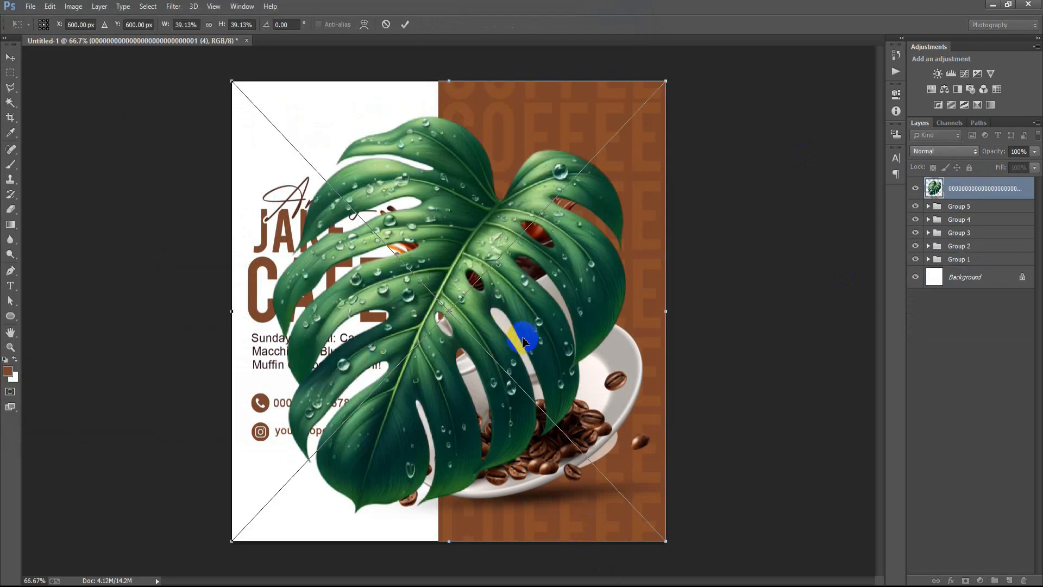
# Reorient and shrink the monstera leaf and tuck it into the poster's bottom-left corner, partly beyond the edges.
pyautogui.rightClick(524, 339)
pyautogui.click(603, 550)
pyautogui.moveTo(714, 551); pyautogui.dragTo(575, 429)
pyautogui.moveTo(488, 370); pyautogui.dragTo(328, 572)
pyautogui.moveTo(324, 392); pyautogui.dragTo(306, 428)
pyautogui.moveTo(363, 532); pyautogui.dragTo(374, 534)
pyautogui.click(405, 25)
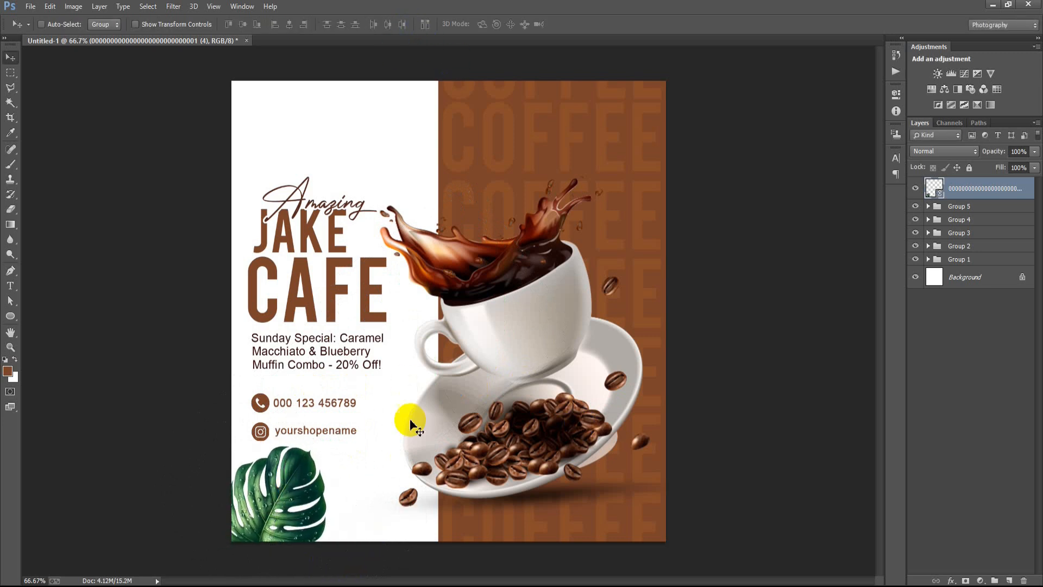
# Duplicate the monstera leaf into the poster's top-right corner, partly beyond the edges, and rotate the copy to about 70 degrees.
pyautogui.moveTo(275, 530); pyautogui.dragTo(590, 138)
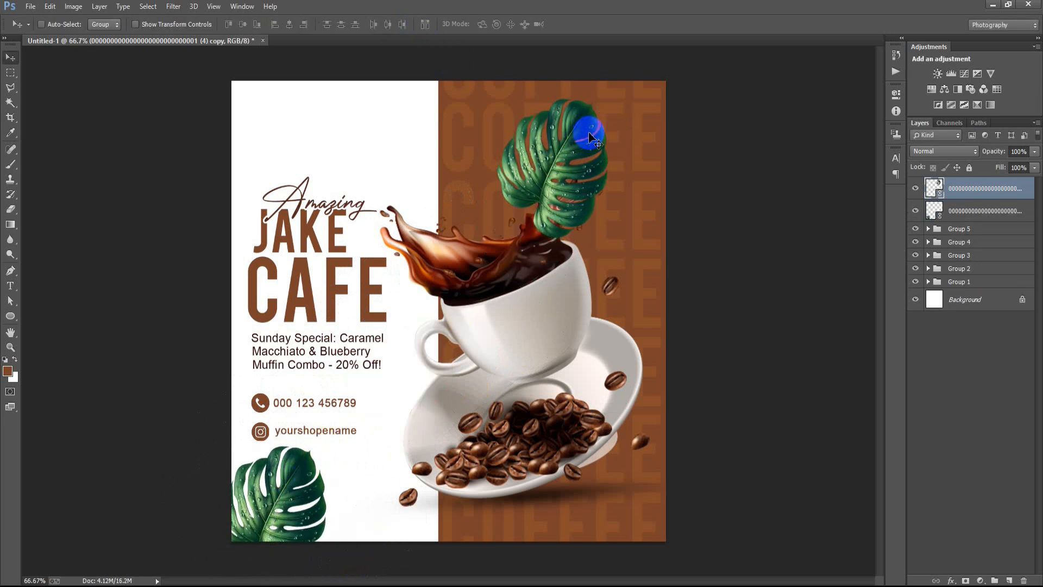
pyautogui.hotkey('ctrl', 't')
pyautogui.moveTo(694, 249); pyautogui.dragTo(499, 101)
pyautogui.moveTo(586, 165); pyautogui.dragTo(663, 111)
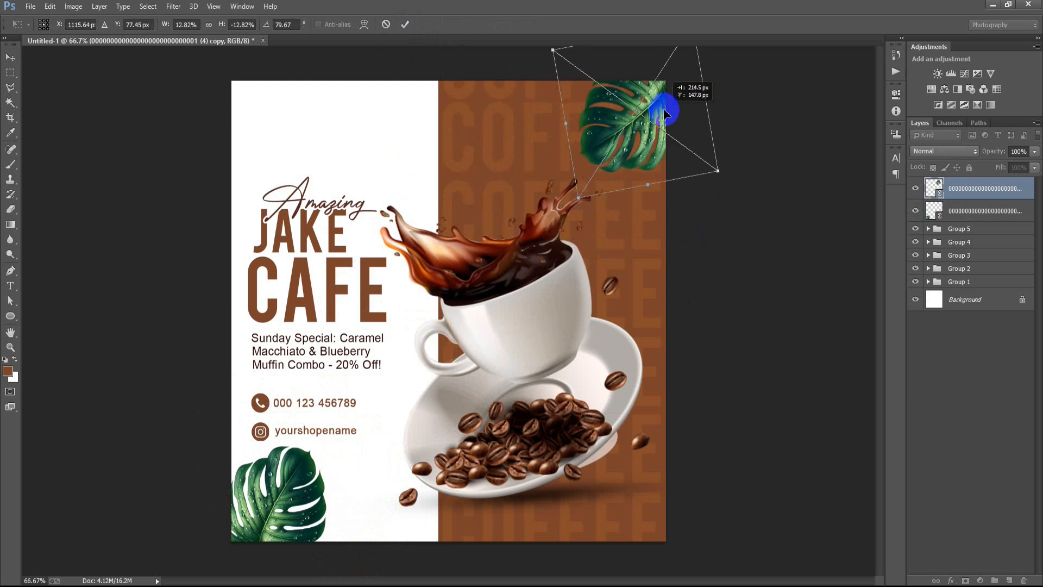
pyautogui.moveTo(699, 219); pyautogui.dragTo(716, 209)
pyautogui.moveTo(645, 160); pyautogui.dragTo(646, 156)
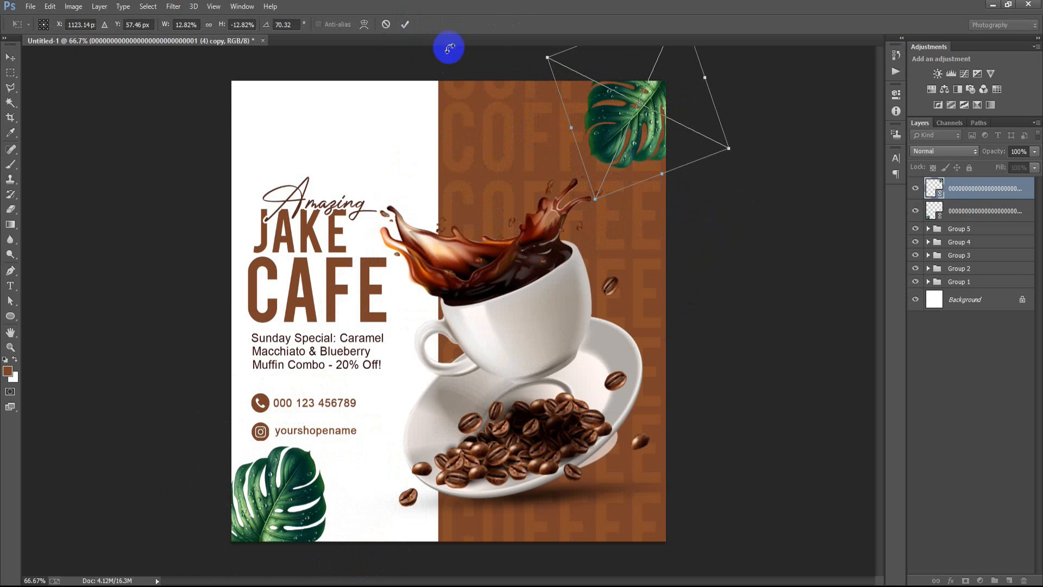
pyautogui.click(406, 25)
# Place the coffee bean image ending in (6) as a linked layer, scaled to 8.29%, rotated about 43 degrees, over the poster's upper edge beside the panel boundary.
pyautogui.click(28, 7)
pyautogui.click(100, 227)
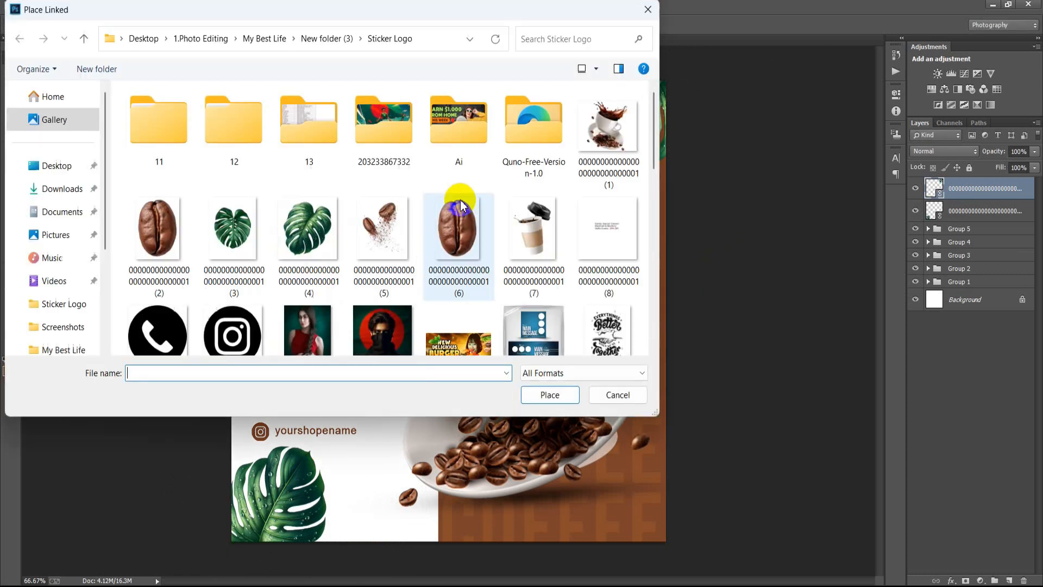
pyautogui.doubleClick(459, 258)
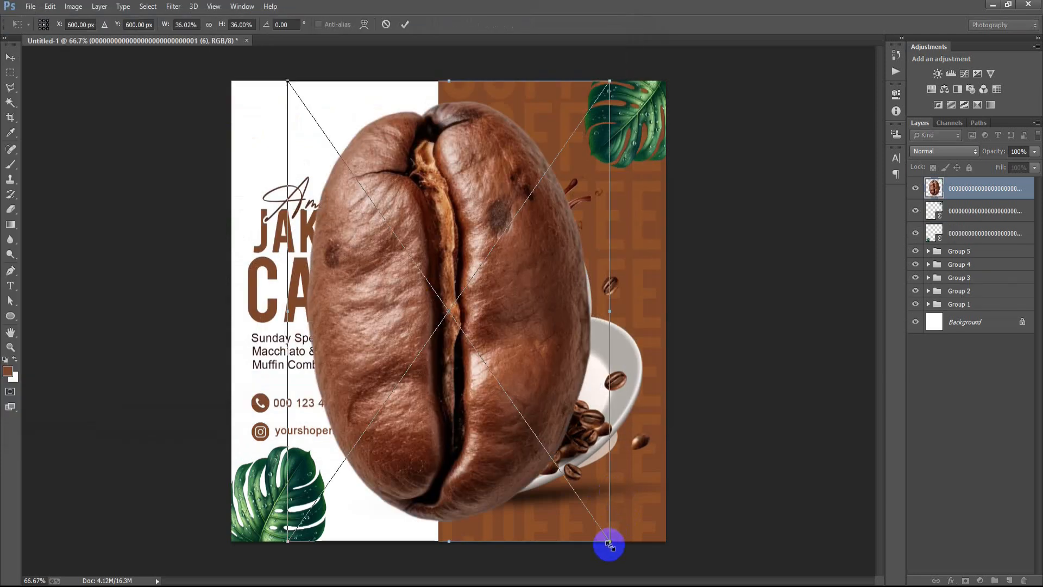
pyautogui.moveTo(610, 542); pyautogui.dragTo(494, 414)
pyautogui.moveTo(471, 340); pyautogui.dragTo(460, 129)
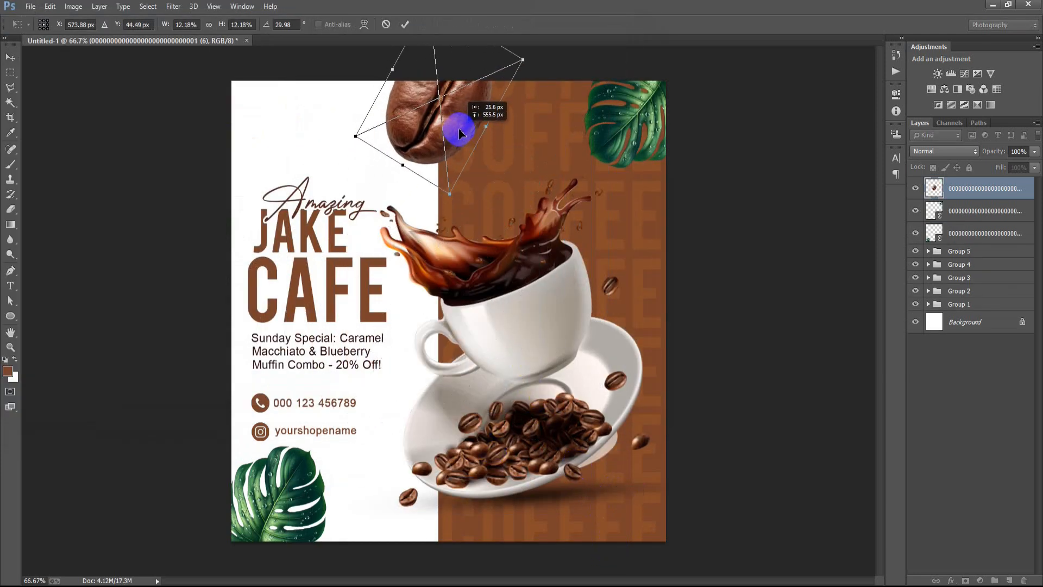
pyautogui.moveTo(449, 194); pyautogui.dragTo(468, 205)
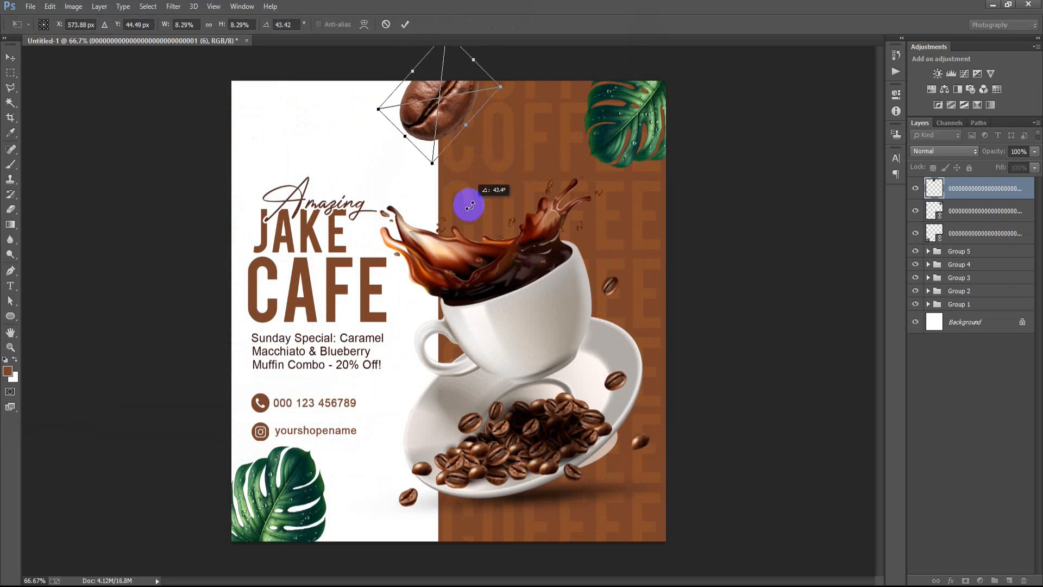
pyautogui.moveTo(448, 128); pyautogui.dragTo(444, 129)
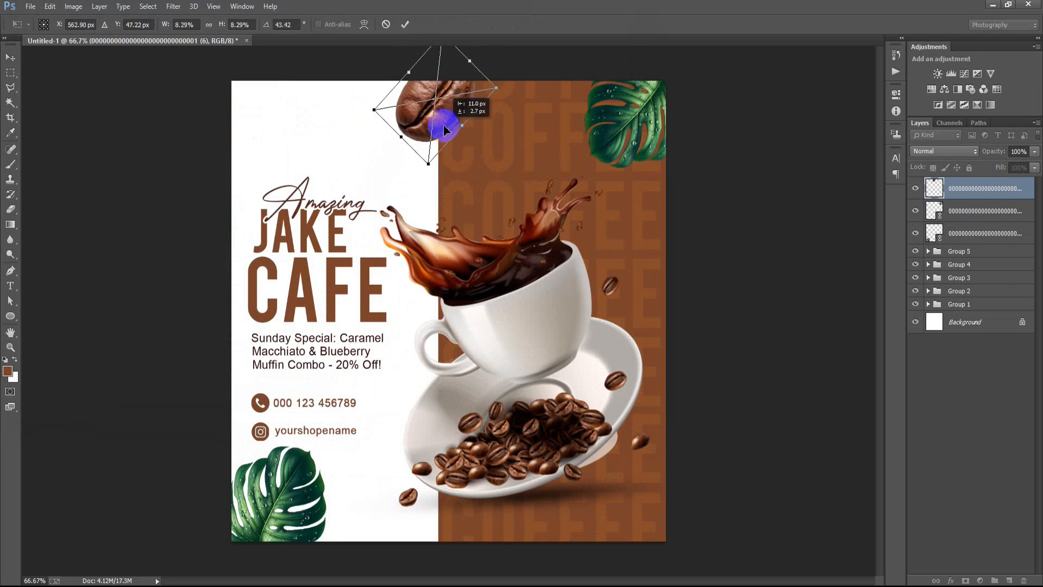
pyautogui.click(405, 24)
# Apply a Gaussian Blur with a 2.4 pixel radius to the coffee bean at the poster's upper edge.
pyautogui.click(173, 6)
pyautogui.moveTo(205, 180)
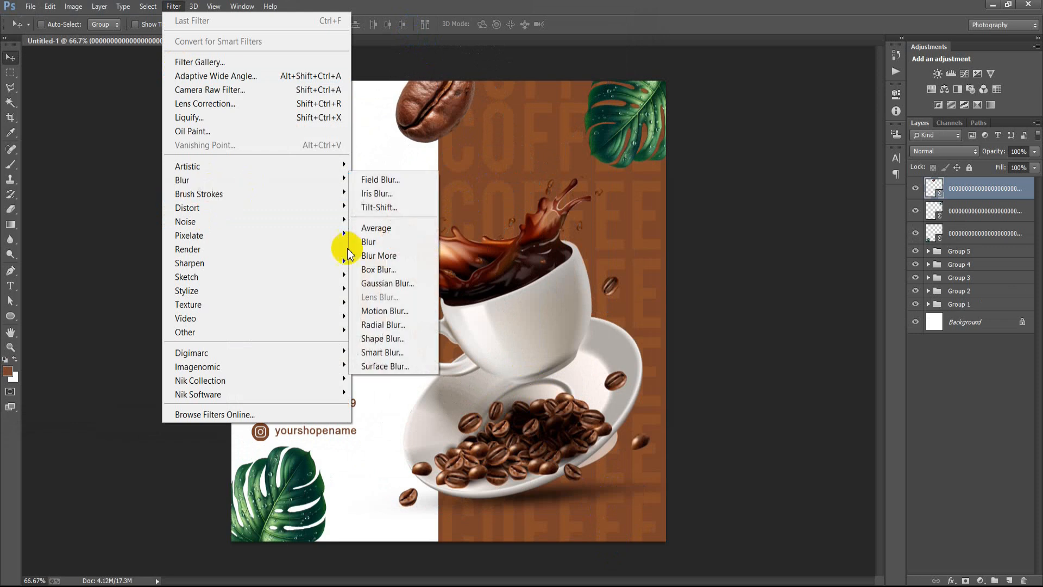
pyautogui.click(380, 283)
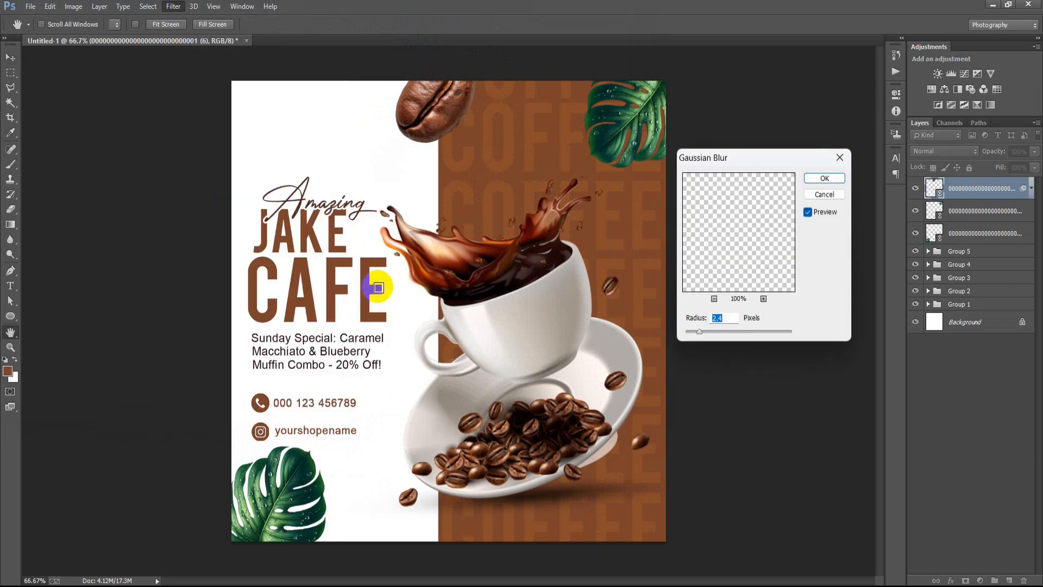
pyautogui.click(822, 178)
# Duplicate the blurred coffee bean into the poster's bottom-right corner and shrink the copy to 7.34%, partly beyond the edges.
pyautogui.moveTo(478, 117); pyautogui.dragTo(655, 537)
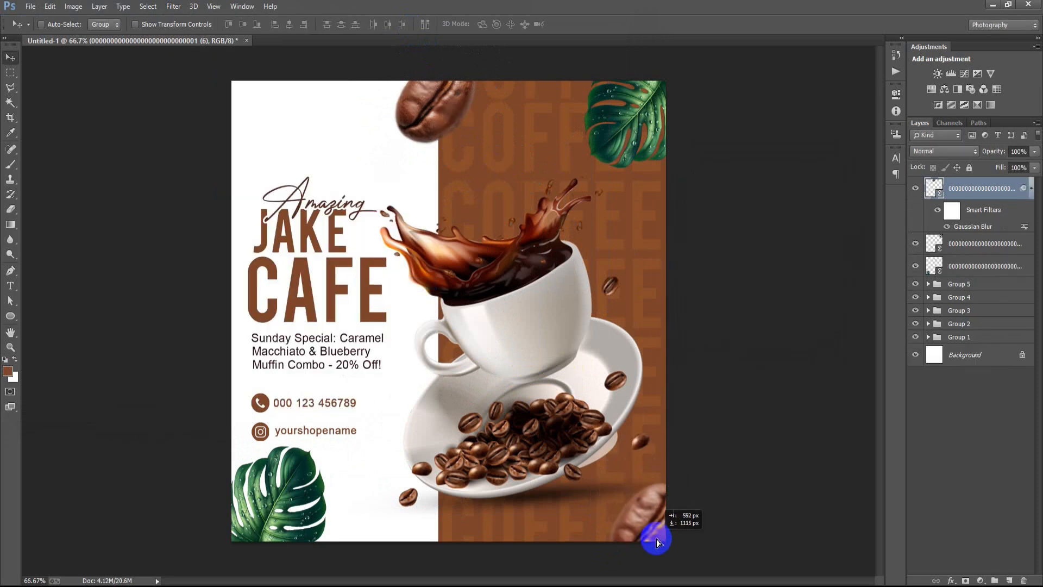
pyautogui.hotkey('ctrl', 'j')
pyautogui.hotkey('ctrl', 't')
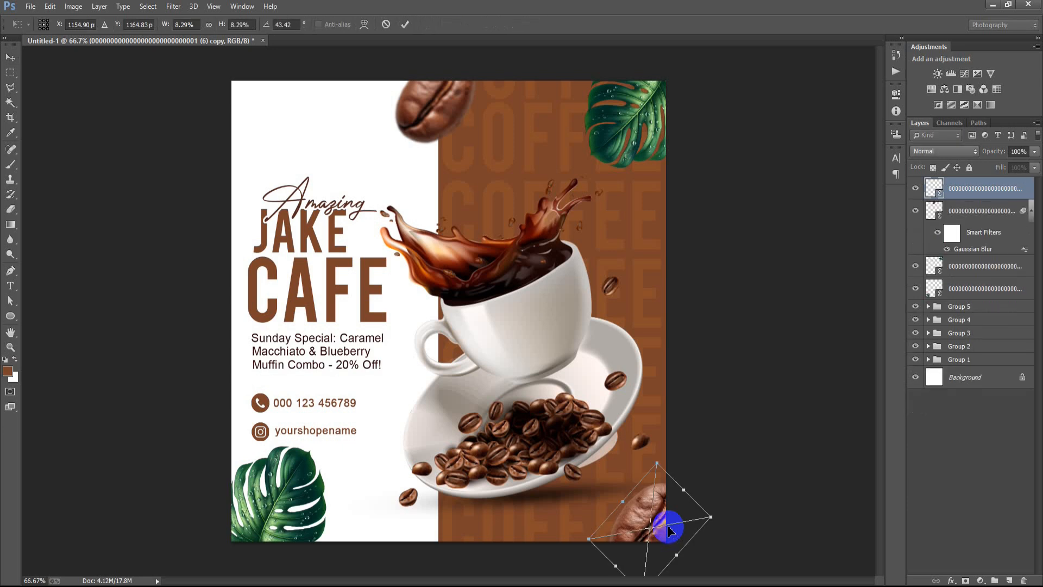
pyautogui.moveTo(715, 518); pyautogui.dragTo(707, 519)
pyautogui.moveTo(729, 553)
pyautogui.mouseDown()
pyautogui.moveTo(747, 522)
pyautogui.moveTo(703, 490)
pyautogui.moveTo(750, 559)
pyautogui.mouseUp()
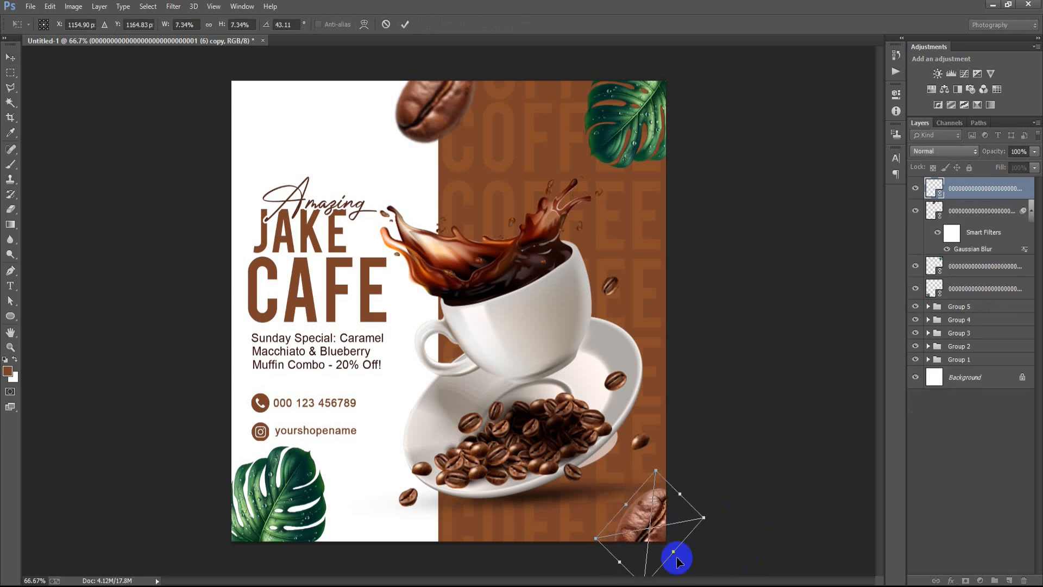
pyautogui.moveTo(661, 540); pyautogui.dragTo(659, 539)
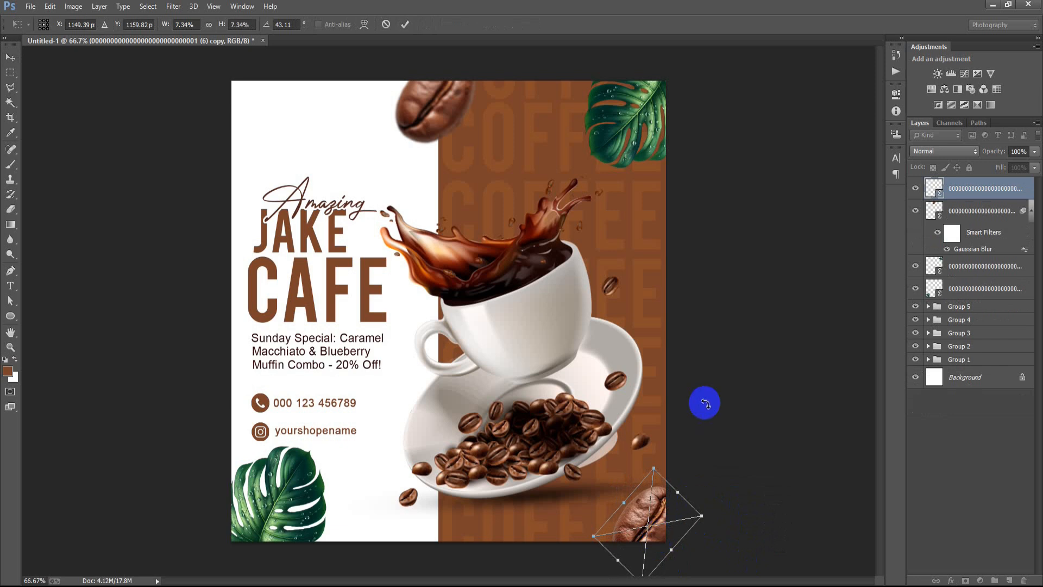
pyautogui.click(404, 24)
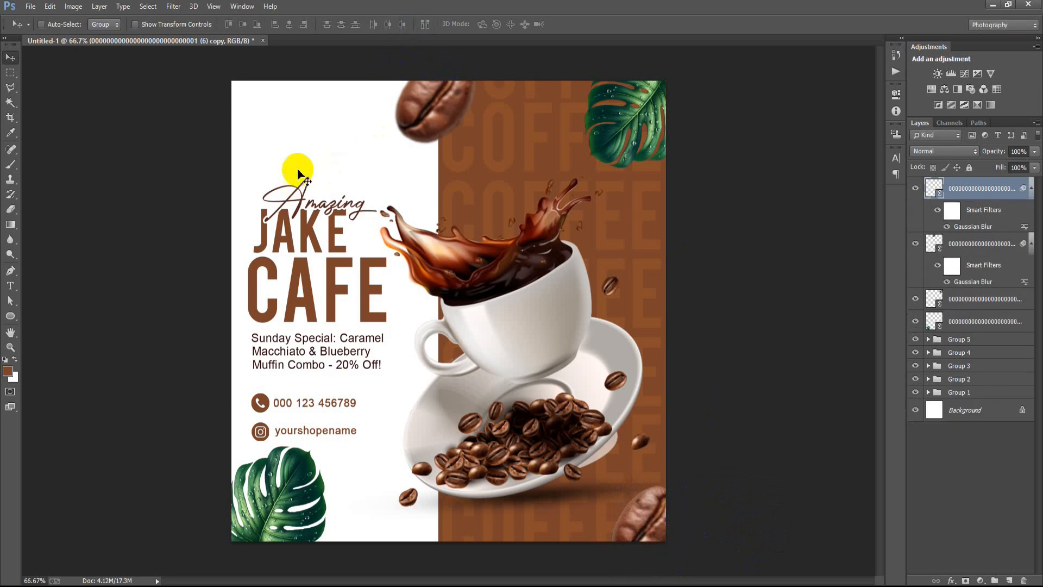
# Place the shattering coffee beans image ending in (5) as a linked layer, scaled to about 8.5% and tilted about -13 degrees in the top-left corner.
pyautogui.click(31, 8)
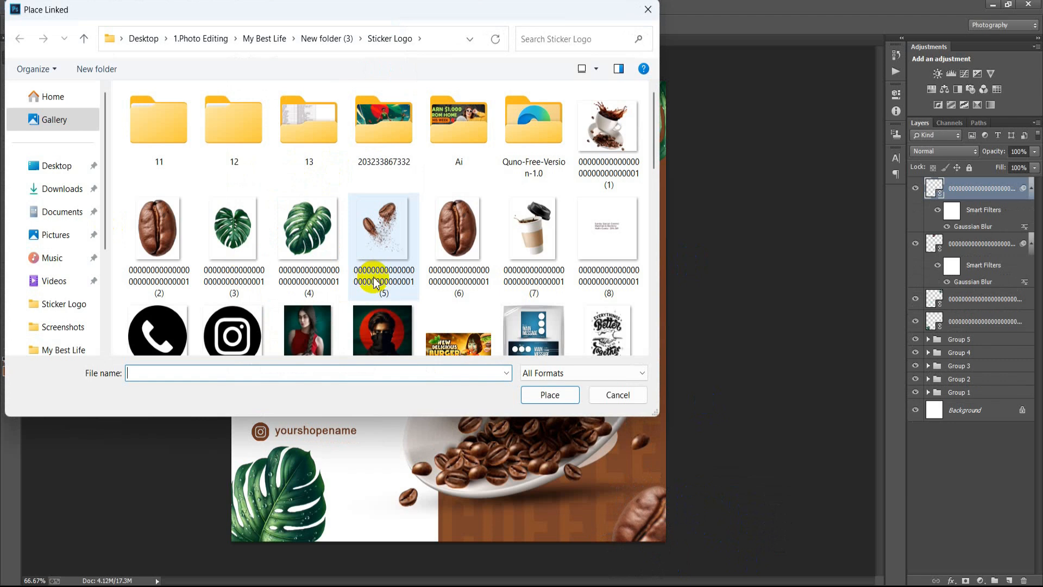
pyautogui.click(374, 269)
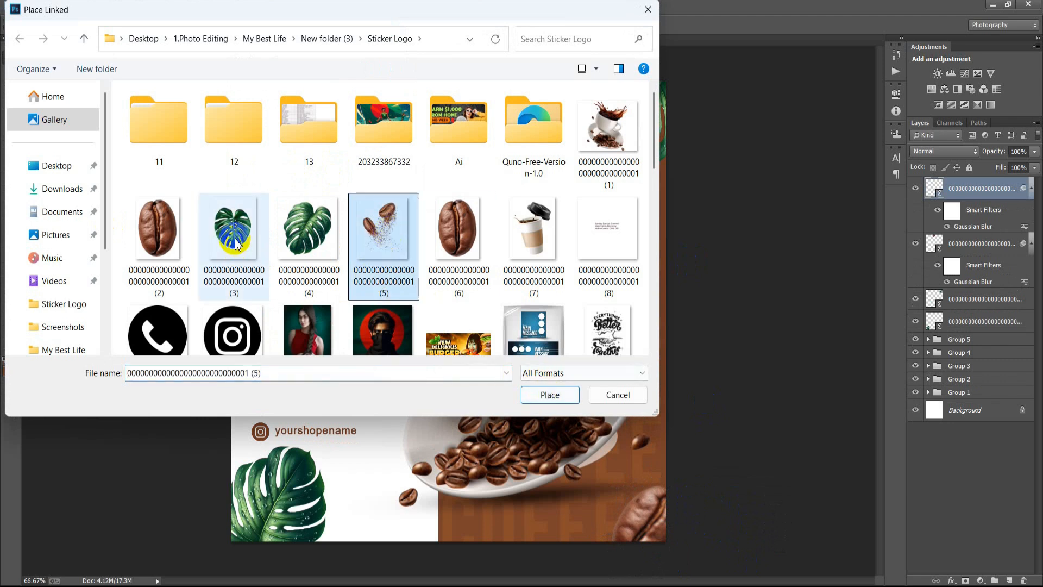
pyautogui.click(549, 396)
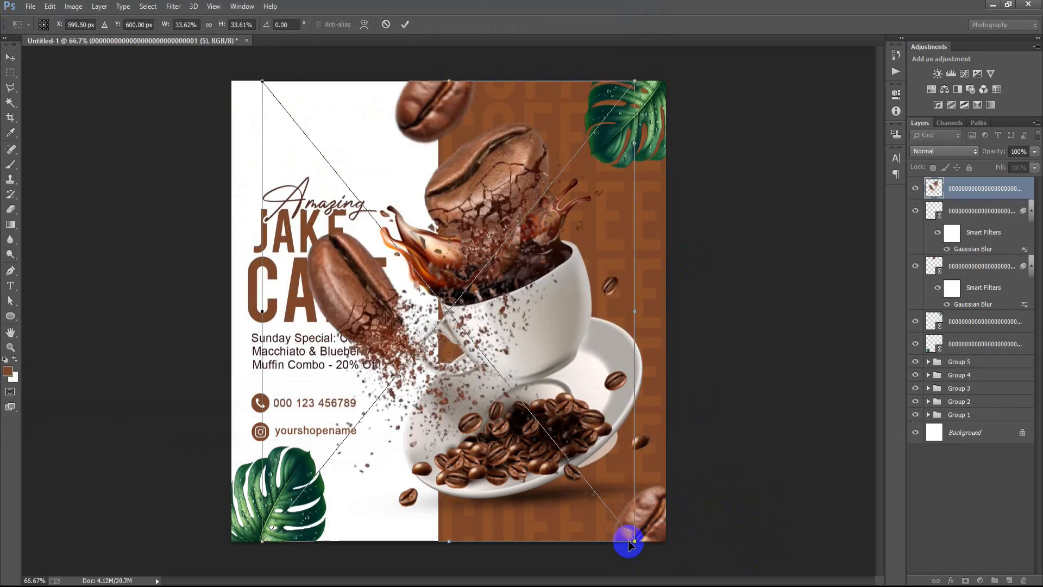
pyautogui.moveTo(635, 539); pyautogui.dragTo(510, 356)
pyautogui.moveTo(477, 310); pyautogui.dragTo(289, 135)
pyautogui.moveTo(340, 195); pyautogui.dragTo(371, 172)
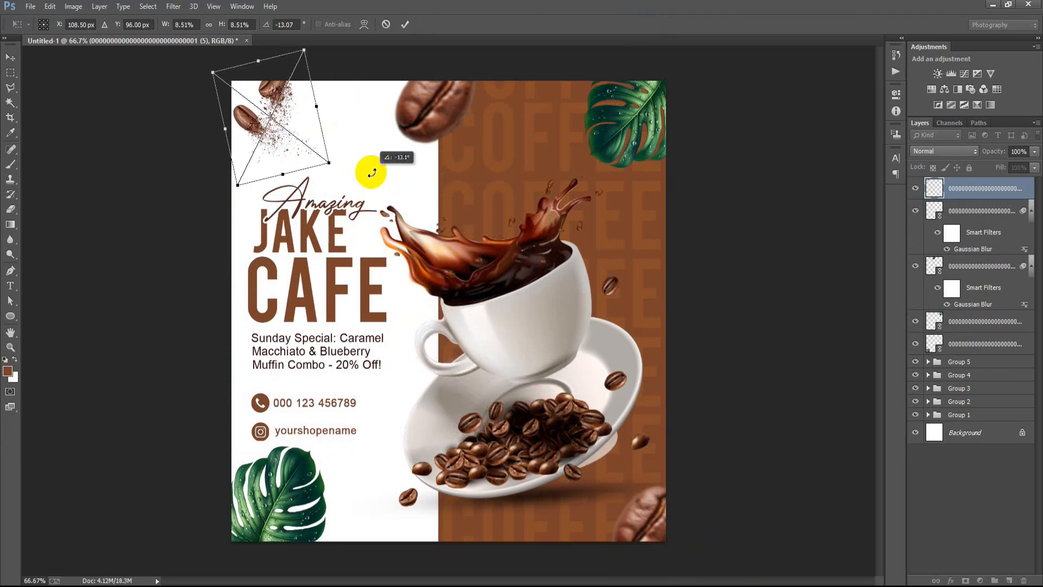
# Enlarge the shattering beans to about 10.8%, rotate them to about -40 degrees, and tuck them partly beyond the poster's top-left edges.
pyautogui.moveTo(298, 119); pyautogui.dragTo(278, 122)
pyautogui.moveTo(307, 169); pyautogui.dragTo(389, 157)
pyautogui.moveTo(287, 110)
pyautogui.mouseDown()
pyautogui.moveTo(301, 119)
pyautogui.moveTo(280, 106)
pyautogui.mouseUp()
pyautogui.moveTo(319, 153); pyautogui.dragTo(342, 165)
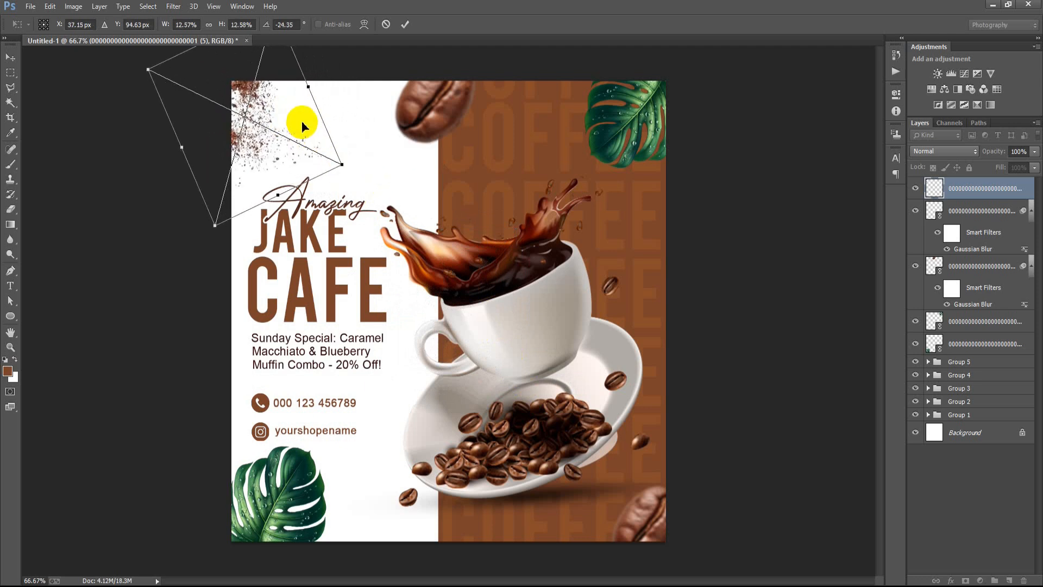
pyautogui.moveTo(302, 121)
pyautogui.mouseDown()
pyautogui.moveTo(319, 132)
pyautogui.moveTo(307, 129)
pyautogui.mouseUp()
pyautogui.moveTo(219, 231); pyautogui.dragTo(254, 195)
pyautogui.moveTo(312, 180); pyautogui.dragTo(343, 168)
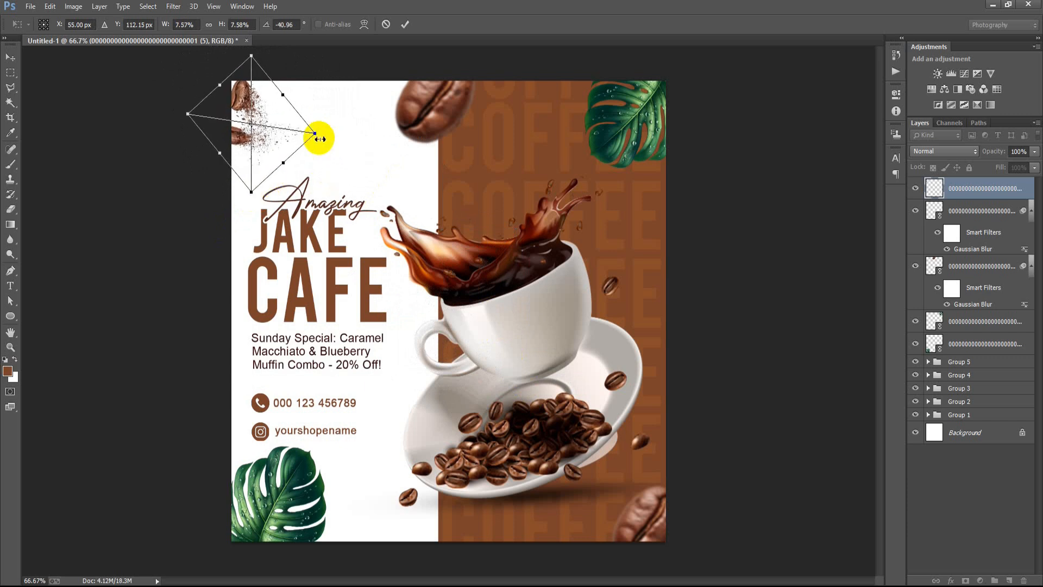
pyautogui.moveTo(317, 136); pyautogui.dragTo(353, 149)
pyautogui.moveTo(282, 144); pyautogui.dragTo(289, 147)
pyautogui.moveTo(338, 170); pyautogui.dragTo(367, 175)
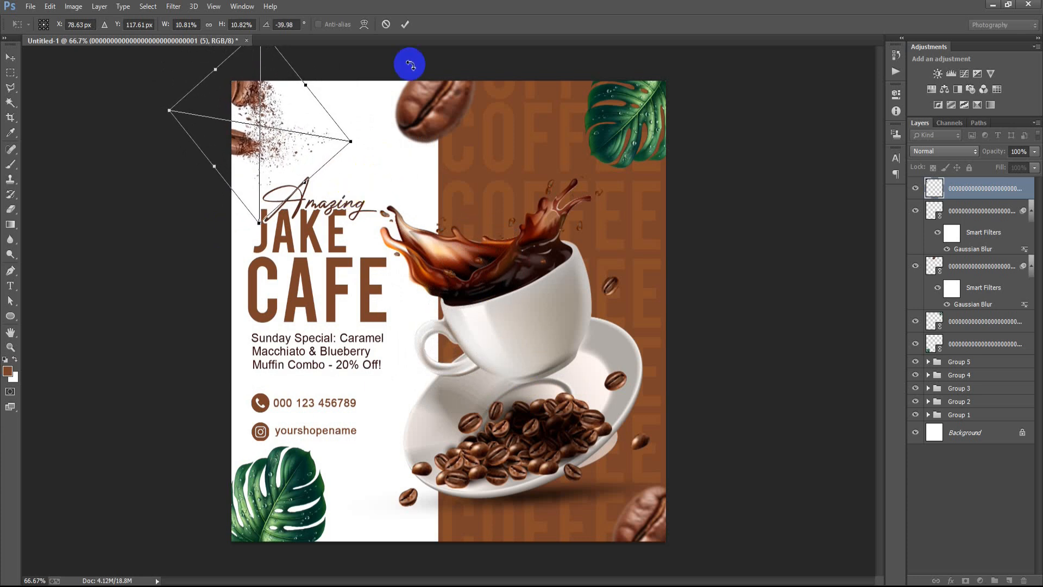
pyautogui.click(405, 23)
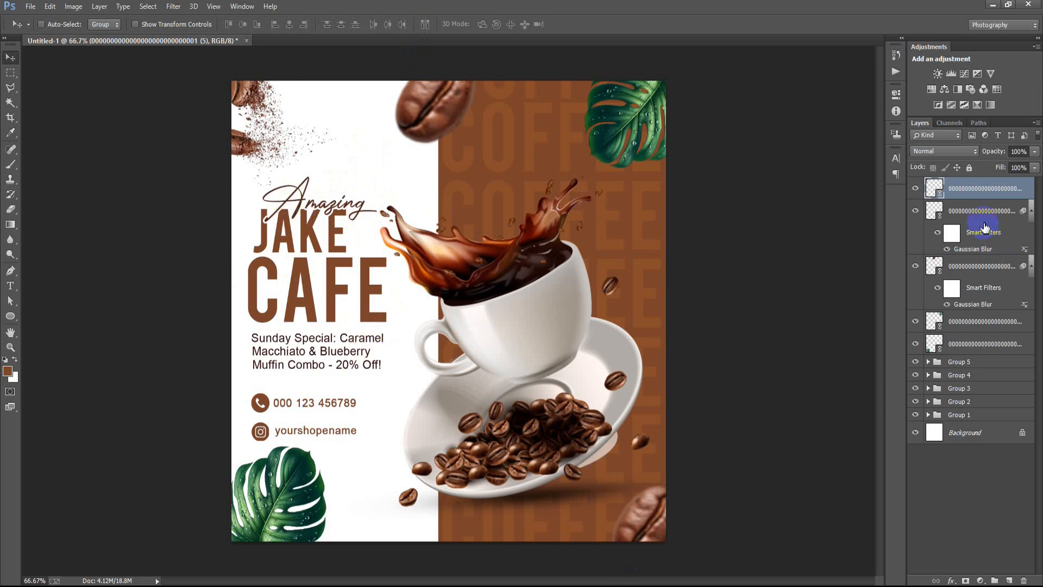
# Give the top-right monstera leaf a Multiply drop shadow with reduced opacity, 8 px distance and 40 px size.
pyautogui.click(953, 324)
pyautogui.click(915, 323)
pyautogui.click(915, 322)
pyautogui.doubleClick(959, 339)
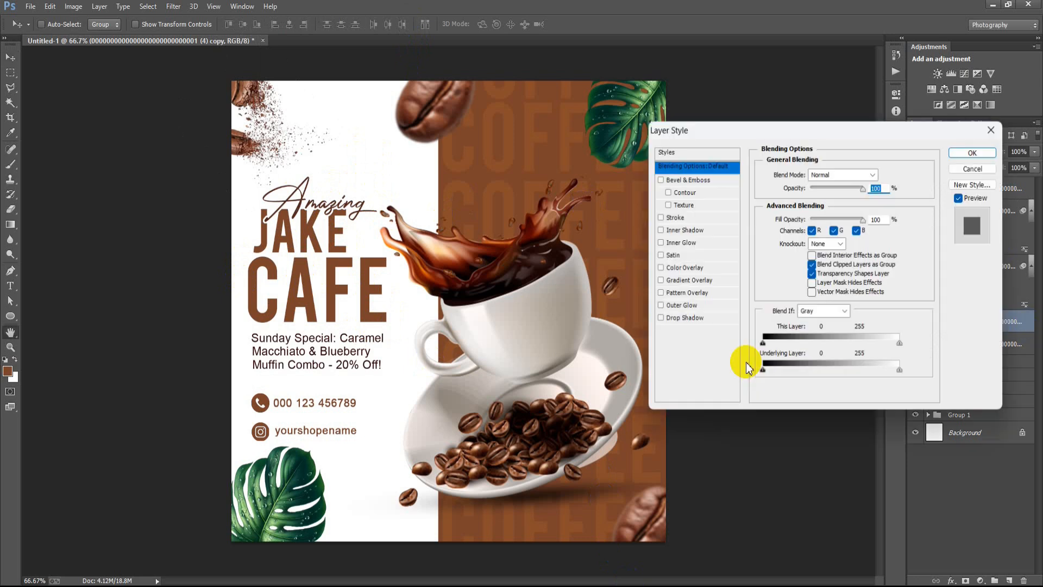
pyautogui.click(695, 320)
pyautogui.moveTo(844, 188); pyautogui.dragTo(827, 197)
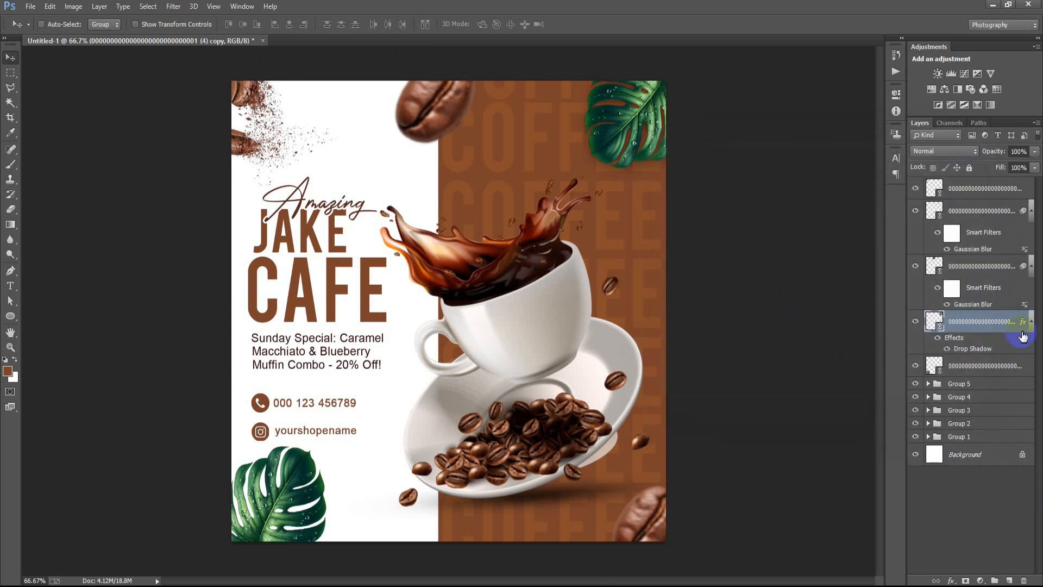
# Copy the layer style of the top-right monstera leaf and paste it onto the bottom-left leaf layer.
pyautogui.rightClick(1021, 326)
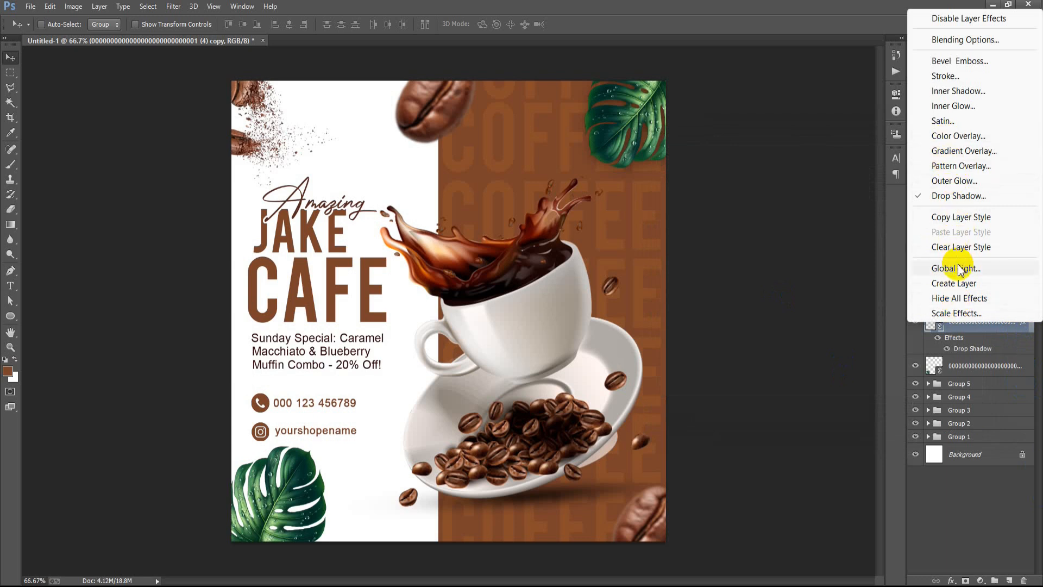
pyautogui.click(918, 217)
pyautogui.click(1023, 365)
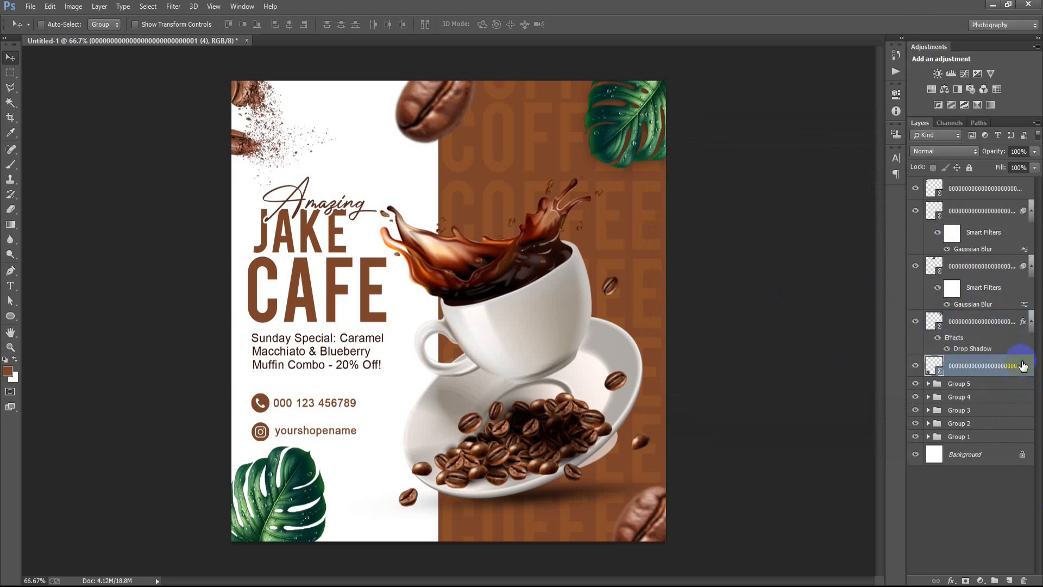
pyautogui.rightClick(1024, 365)
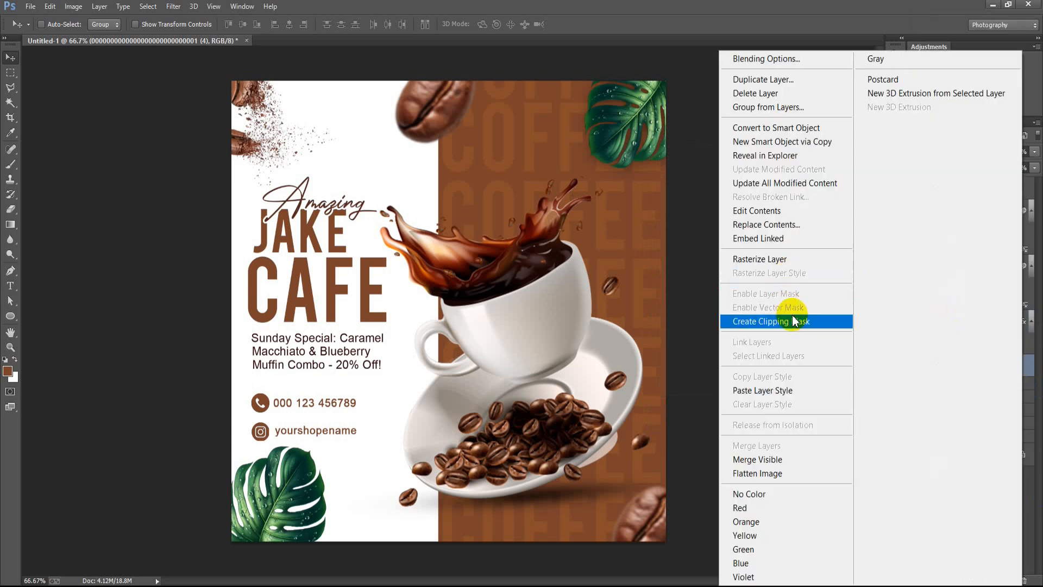
pyautogui.click(809, 399)
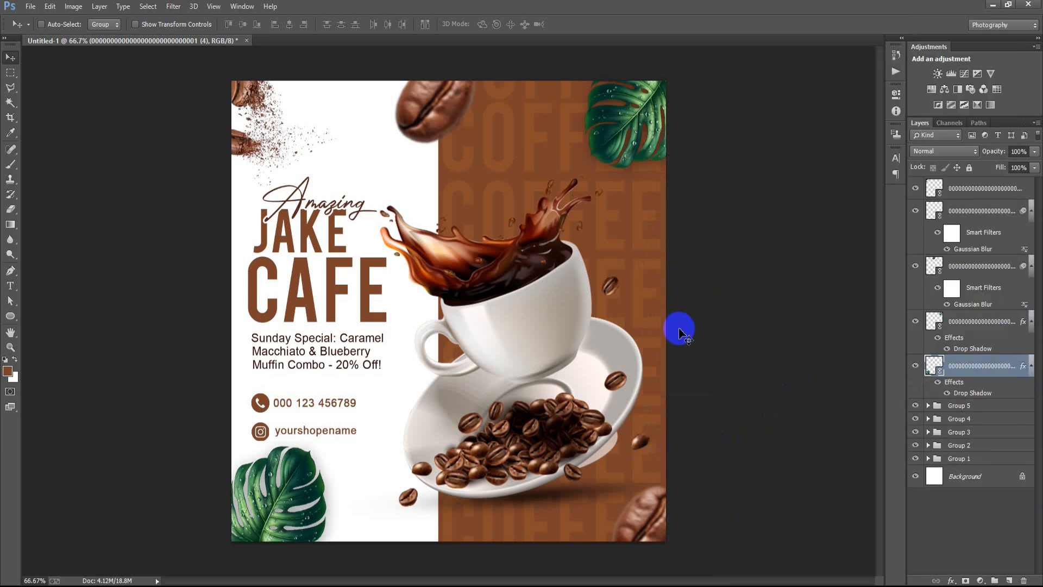
# Slightly lower the drop shadow opacity of the bottom-left monstera leaf.
pyautogui.doubleClick(1027, 368)
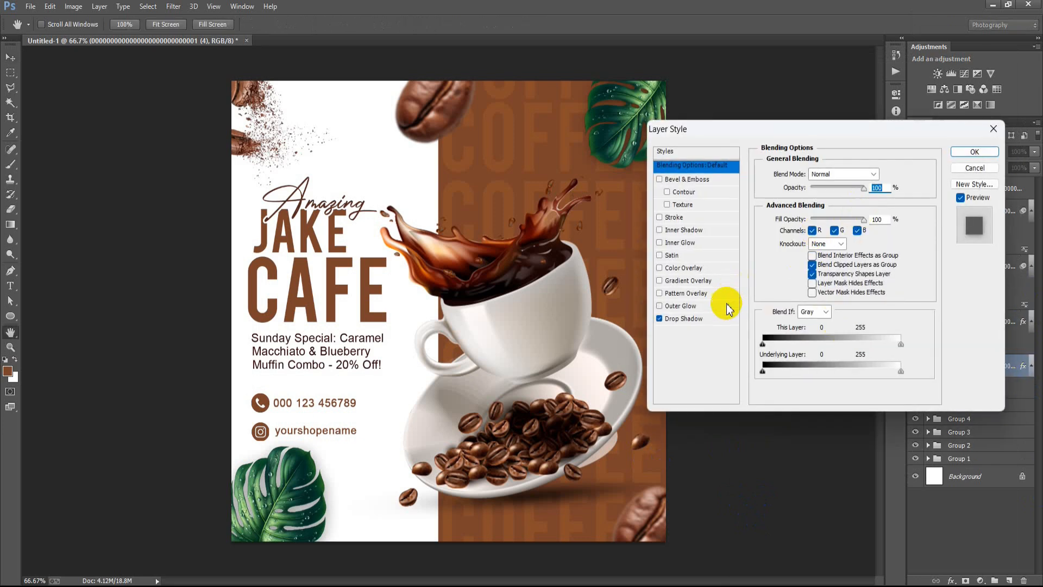
pyautogui.click(718, 322)
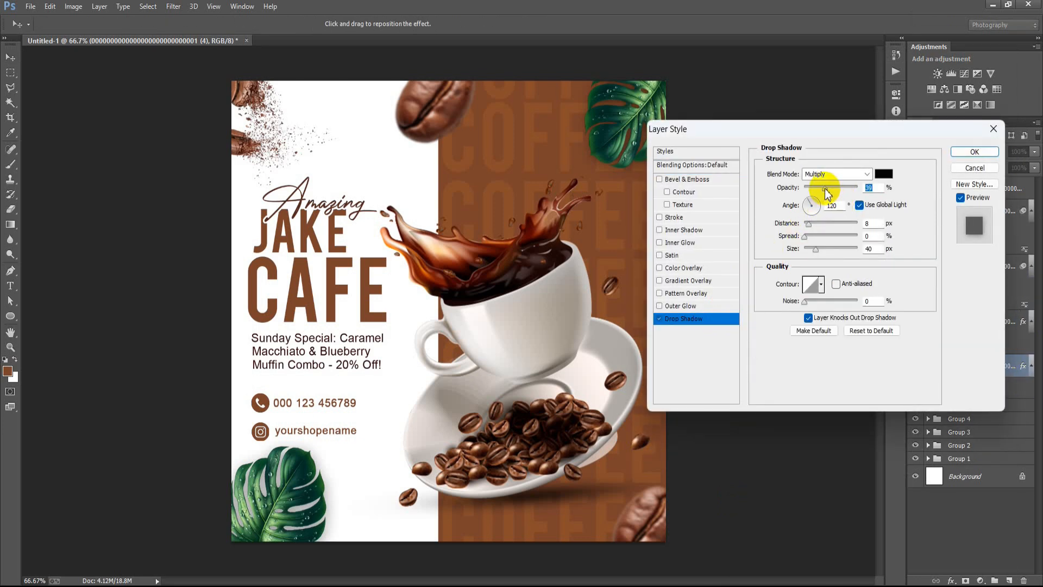
pyautogui.moveTo(823, 193); pyautogui.dragTo(822, 191)
pyautogui.click(965, 152)
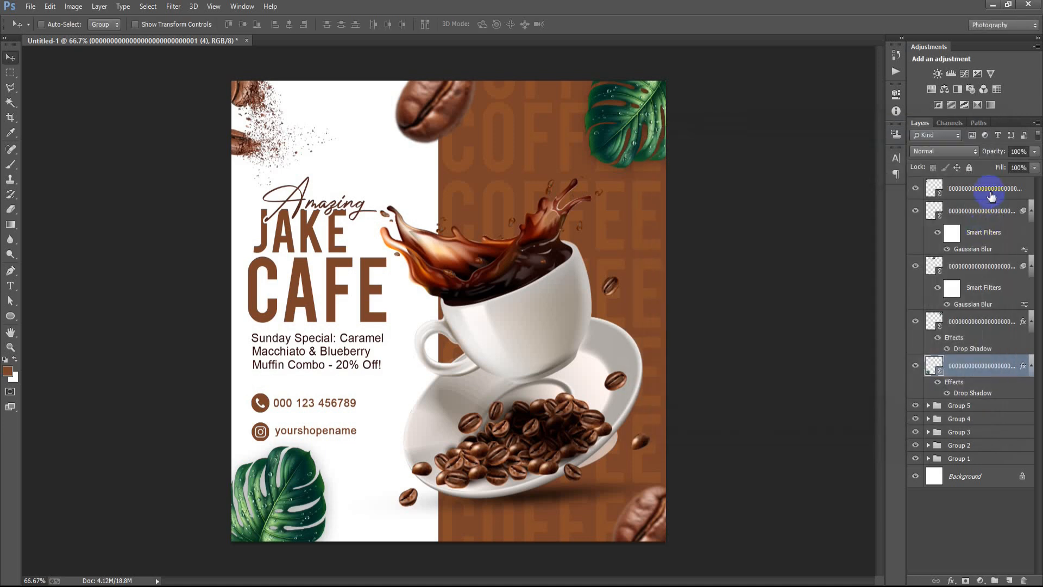
# Group the shattering beans, both blurred coffee beans and both monstera leaf layers.
pyautogui.click(981, 194)
pyautogui.keyDown('shift'); pyautogui.click(980, 372); pyautogui.keyUp('shift')
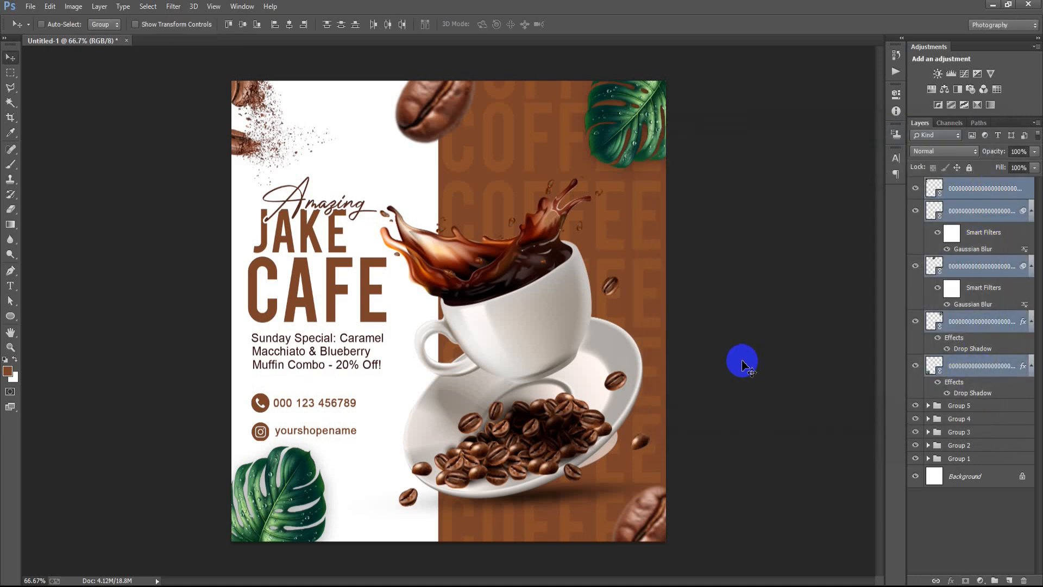
pyautogui.hotkey('ctrl', 'g')
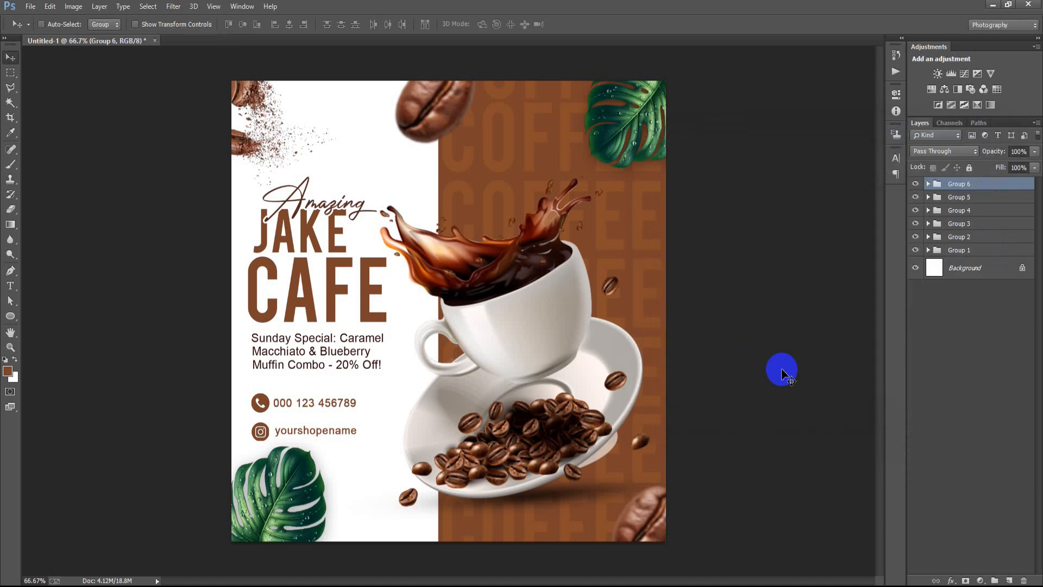